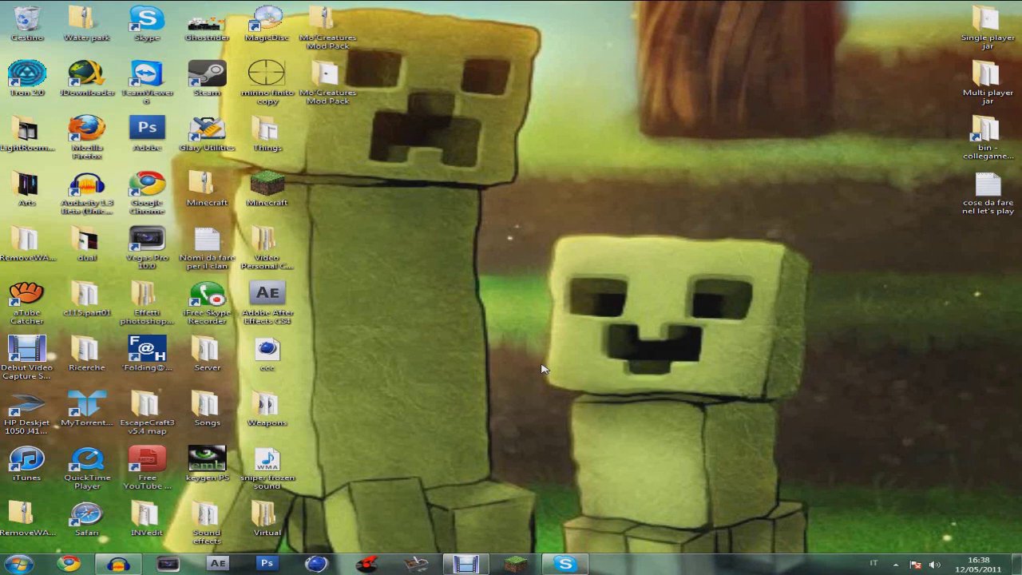
# Move the second Mo'Creatures Mod Pack archive down the desktop and open it to inspect its five mod files
pyautogui.moveTo(328, 76); pyautogui.dragTo(448, 130)
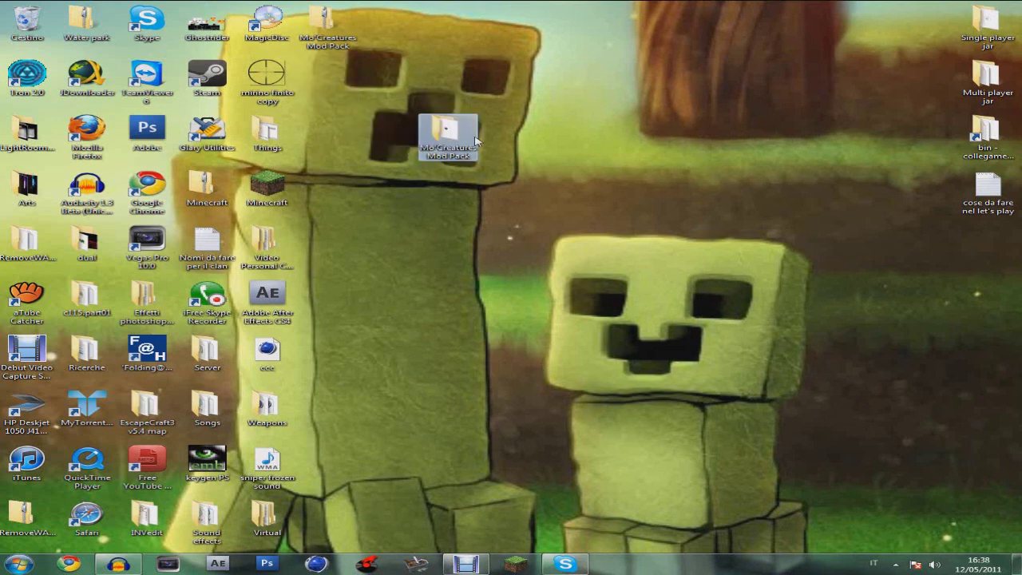
pyautogui.moveTo(326, 24); pyautogui.dragTo(477, 302)
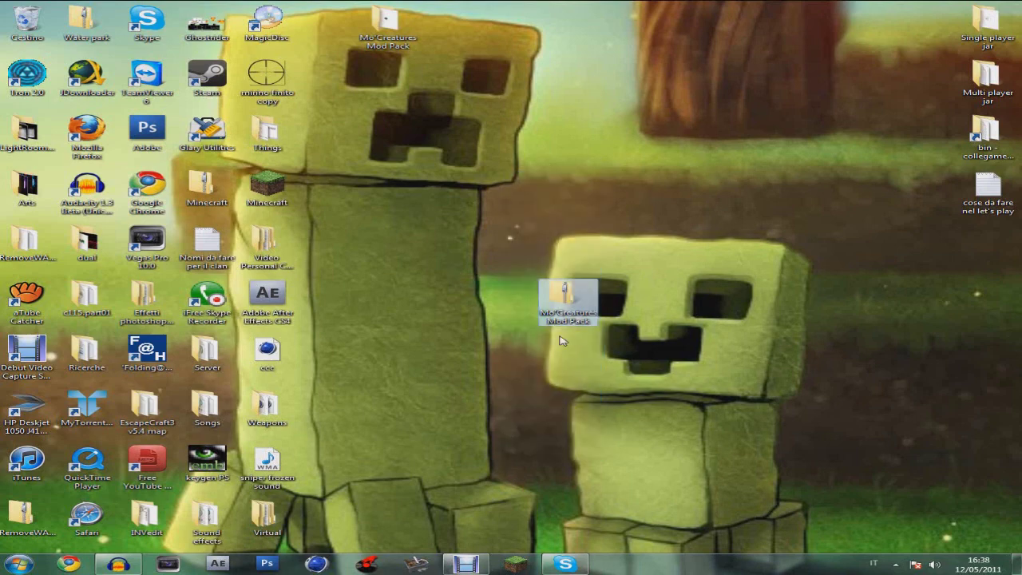
pyautogui.doubleClick(565, 288)
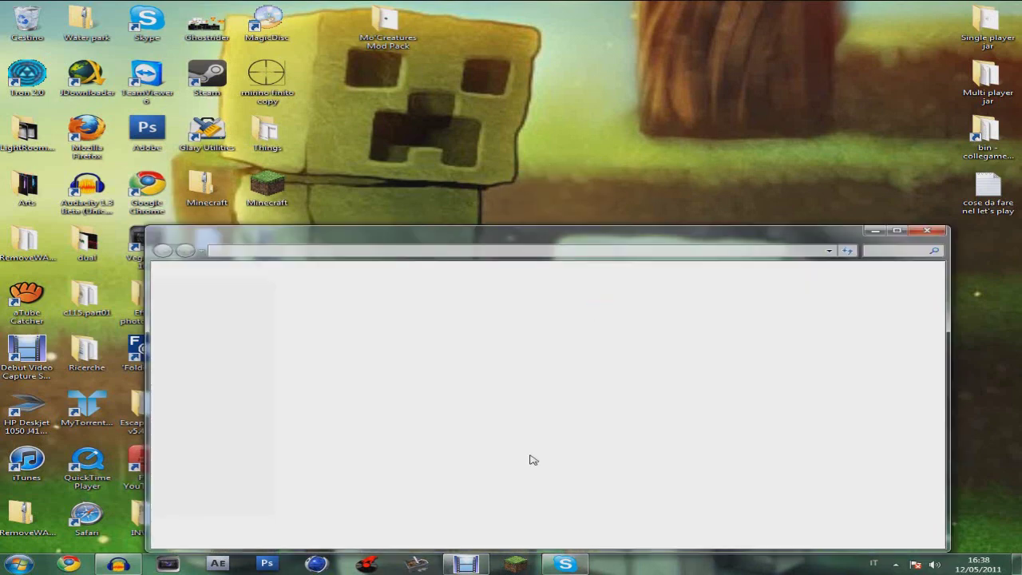
pyautogui.moveTo(397, 430); pyautogui.dragTo(548, 417)
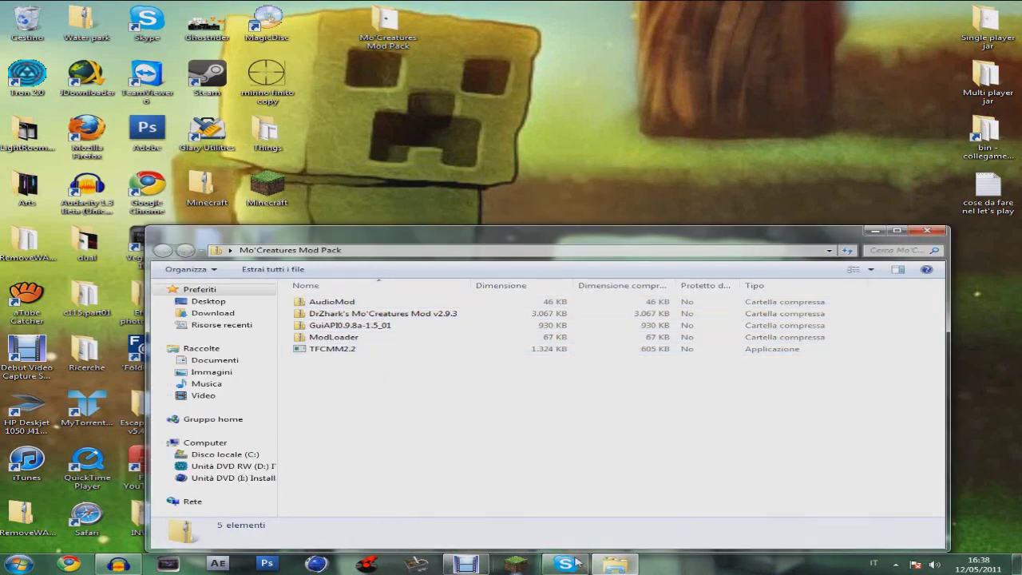
pyautogui.moveTo(484, 445); pyautogui.dragTo(385, 410)
# Close the archive and drop its icon beside the first Mod Pack in the top row
pyautogui.click(929, 231)
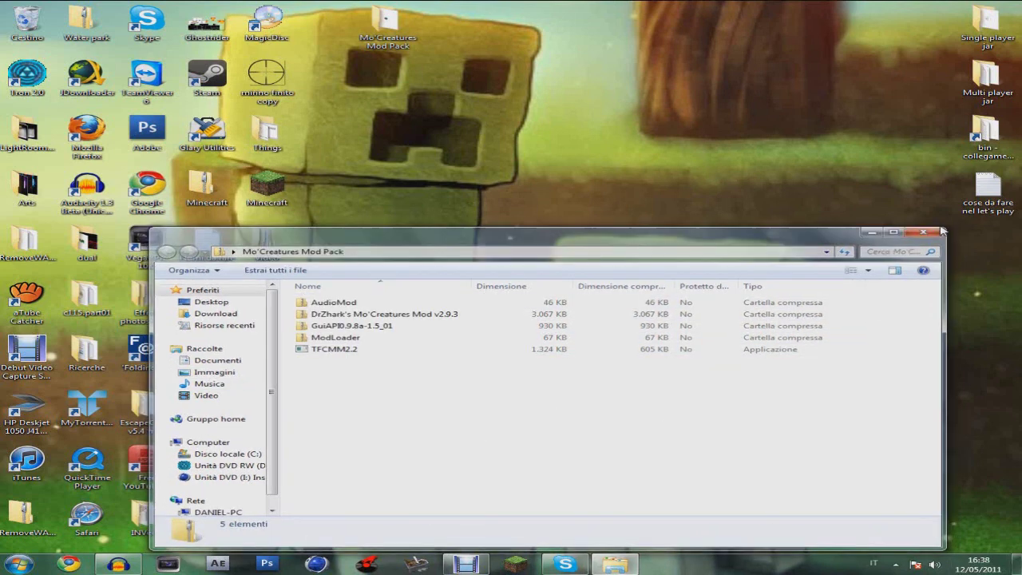
pyautogui.moveTo(568, 297); pyautogui.dragTo(357, 47)
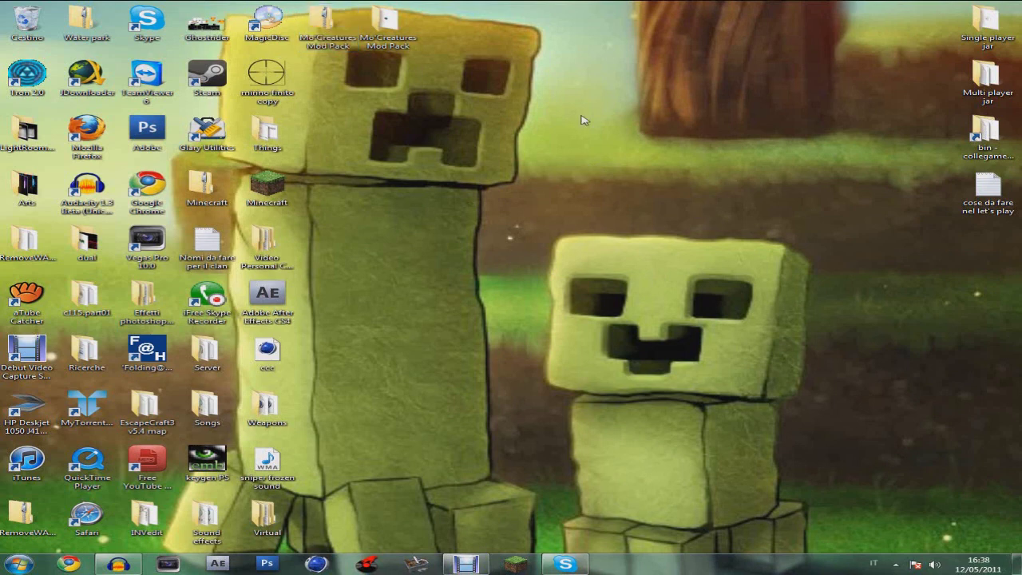
pyautogui.click(327, 44)
# Open the remaining Mod Pack archive and throw the duplicate archive into the Cestino
pyautogui.rightClick(329, 24)
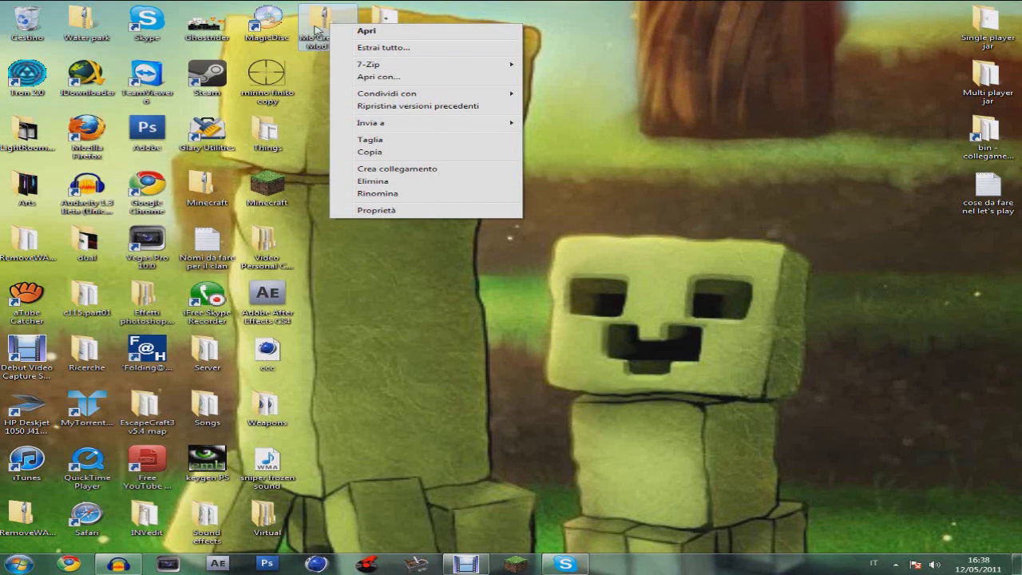
pyautogui.click(331, 21)
pyautogui.rightClick(334, 24)
pyautogui.click(540, 106)
pyautogui.moveTo(388, 28); pyautogui.dragTo(335, 86)
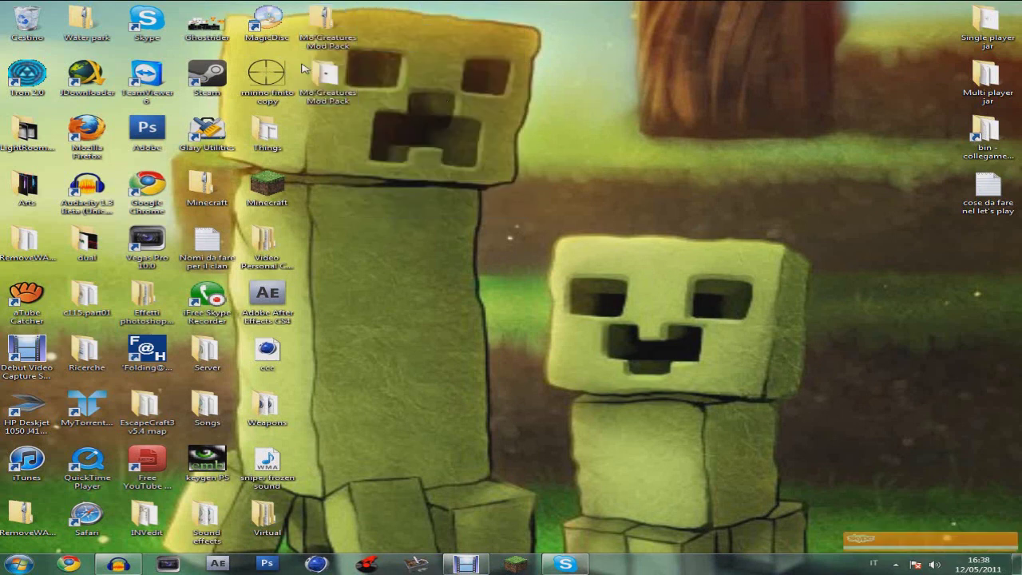
pyautogui.doubleClick(327, 80)
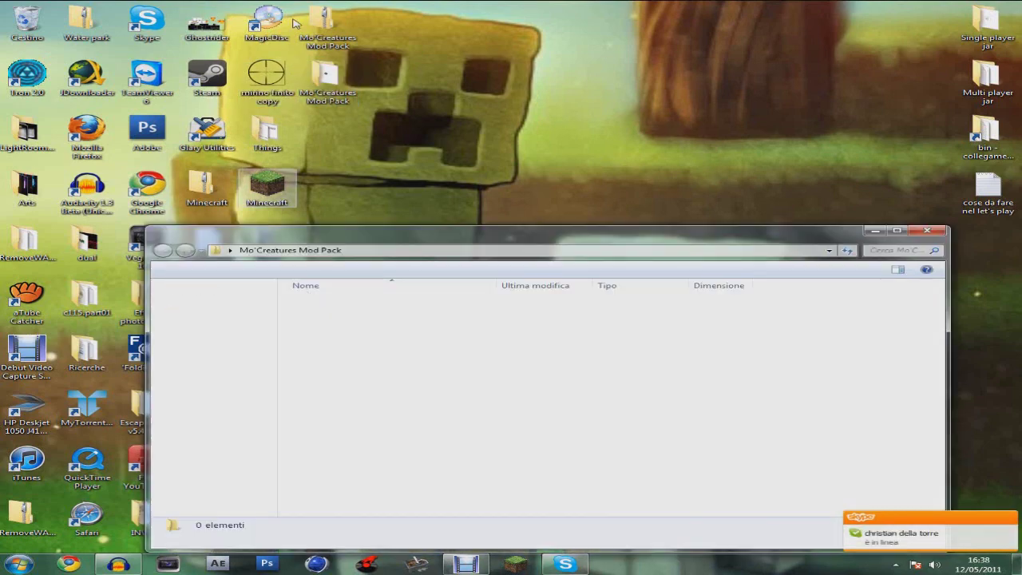
pyautogui.moveTo(322, 24); pyautogui.dragTo(27, 22)
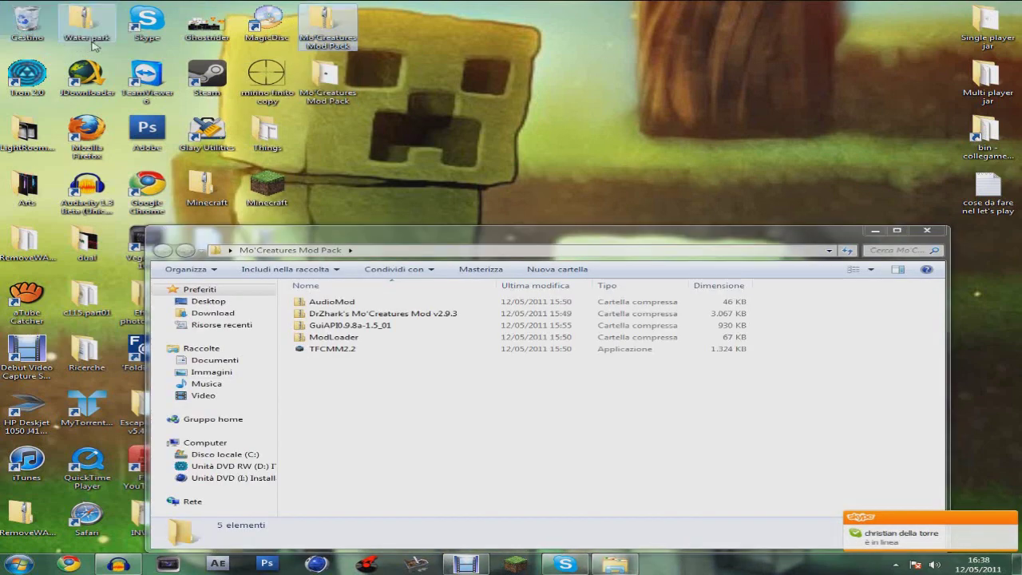
# Launch TFCMM2.2 from the Mod Pack archive window
pyautogui.moveTo(368, 411); pyautogui.dragTo(349, 372)
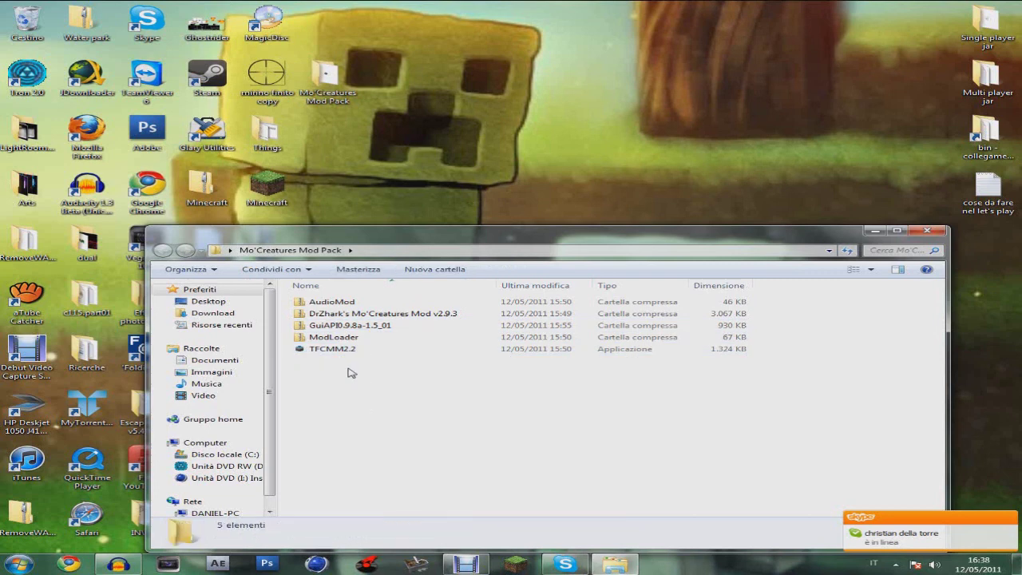
pyautogui.moveTo(392, 238); pyautogui.dragTo(399, 145)
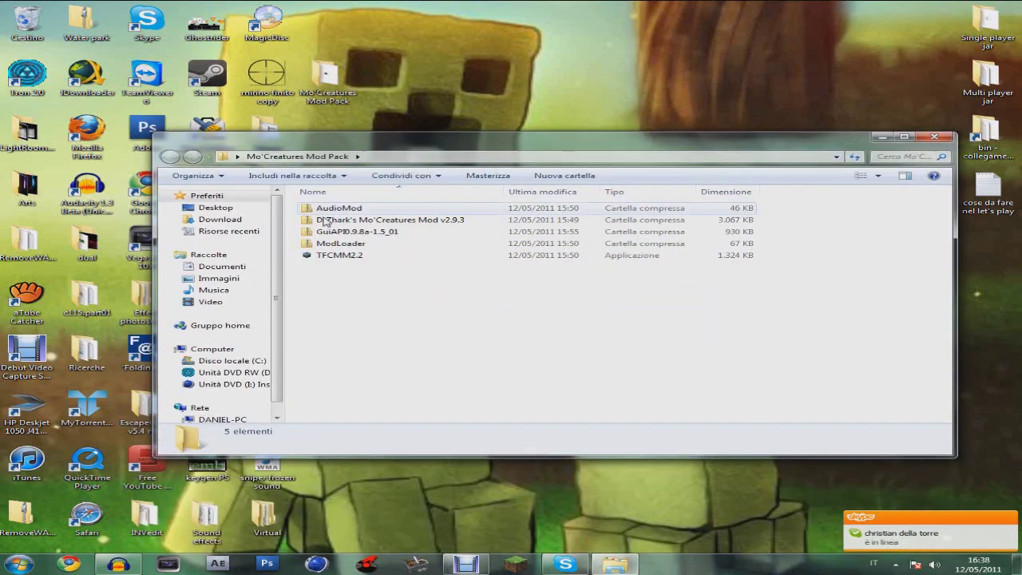
pyautogui.doubleClick(338, 255)
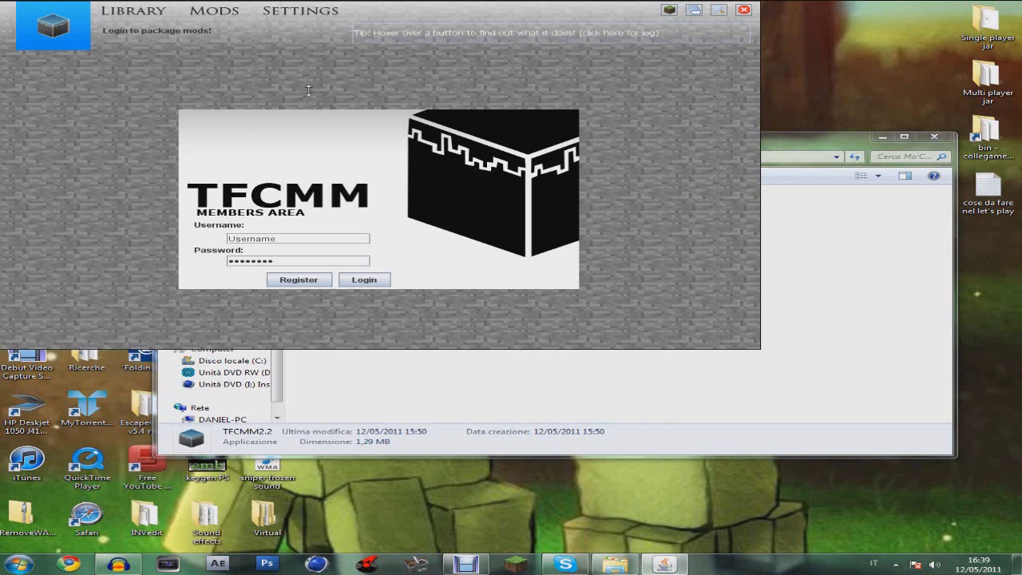
# Bring the Mod Pack window in front of the TFCMM login and select TFCMM2.2
pyautogui.click(874, 300)
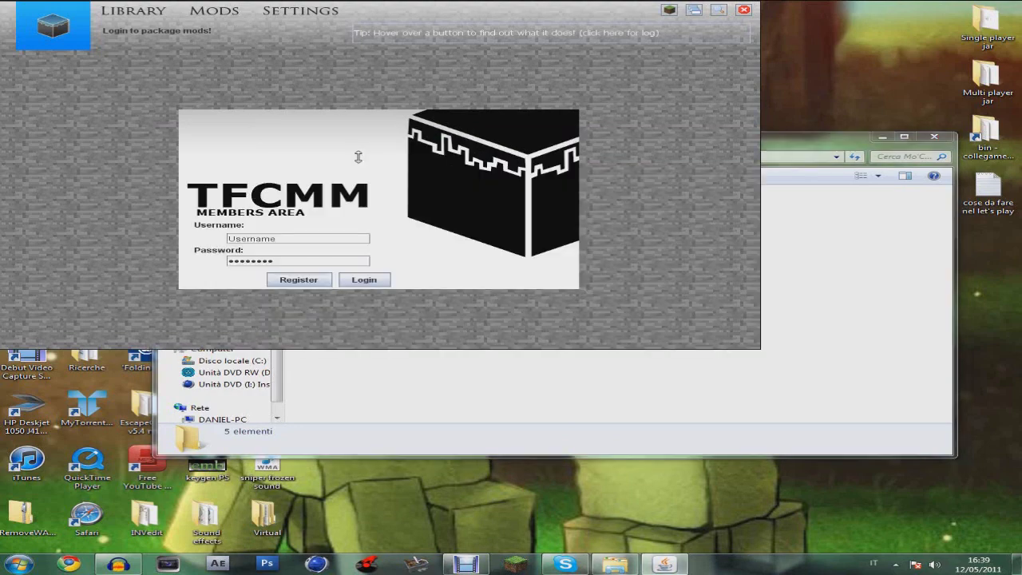
pyautogui.click(768, 435)
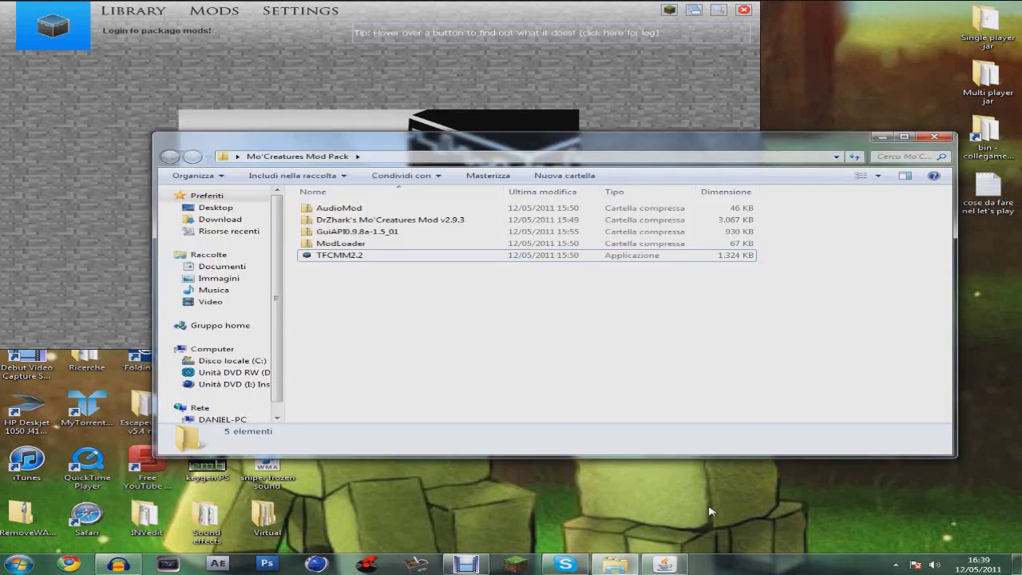
pyautogui.click(439, 106)
pyautogui.click(890, 327)
pyautogui.click(348, 262)
pyautogui.rightClick(348, 256)
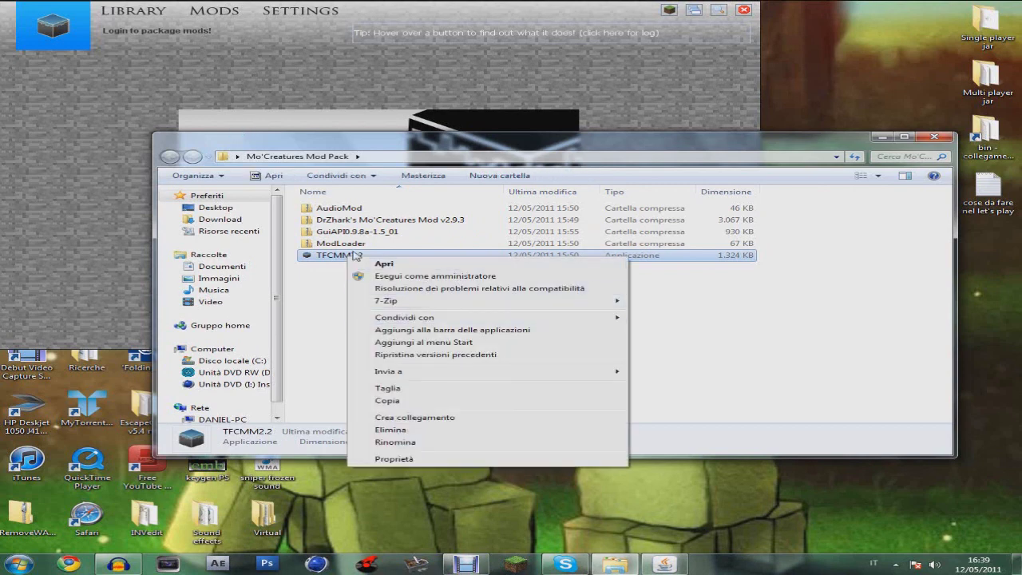
pyautogui.click(298, 282)
# Run TFCMM2.2's compatibility troubleshooter, try the recommended Windows XP (SP2) settings, and close it
pyautogui.click(343, 255)
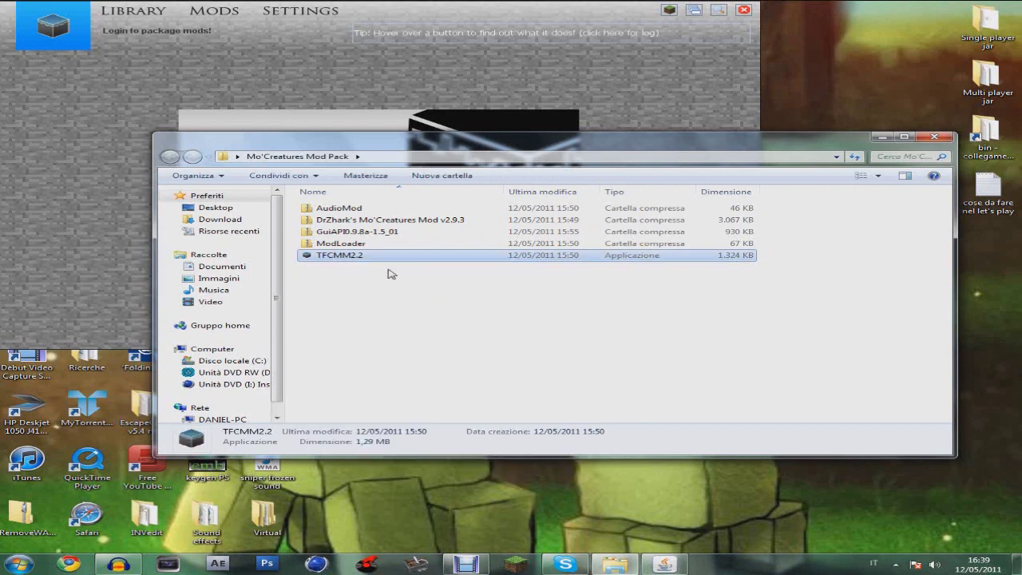
pyautogui.rightClick(330, 255)
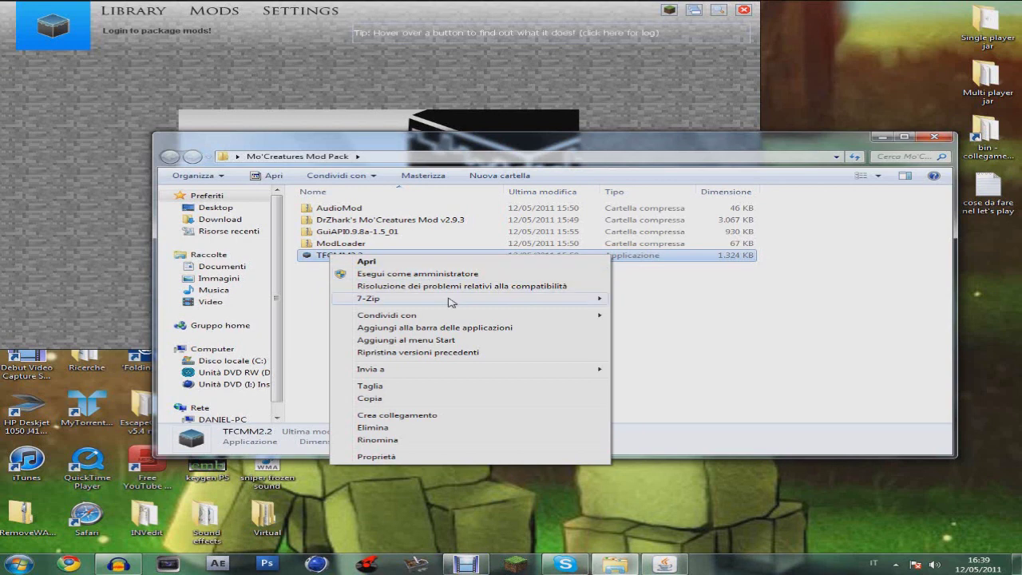
pyautogui.click(515, 288)
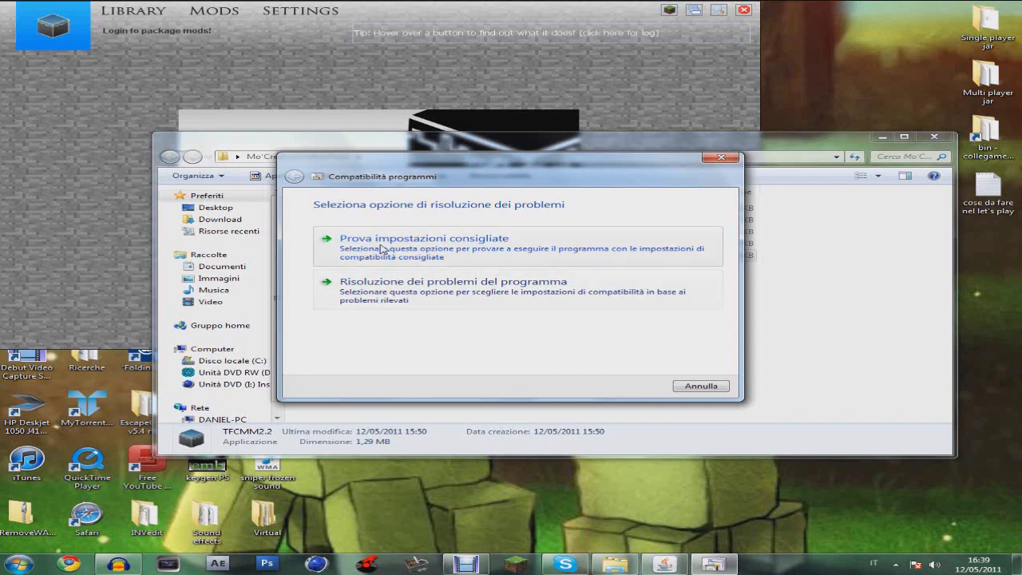
pyautogui.click(456, 251)
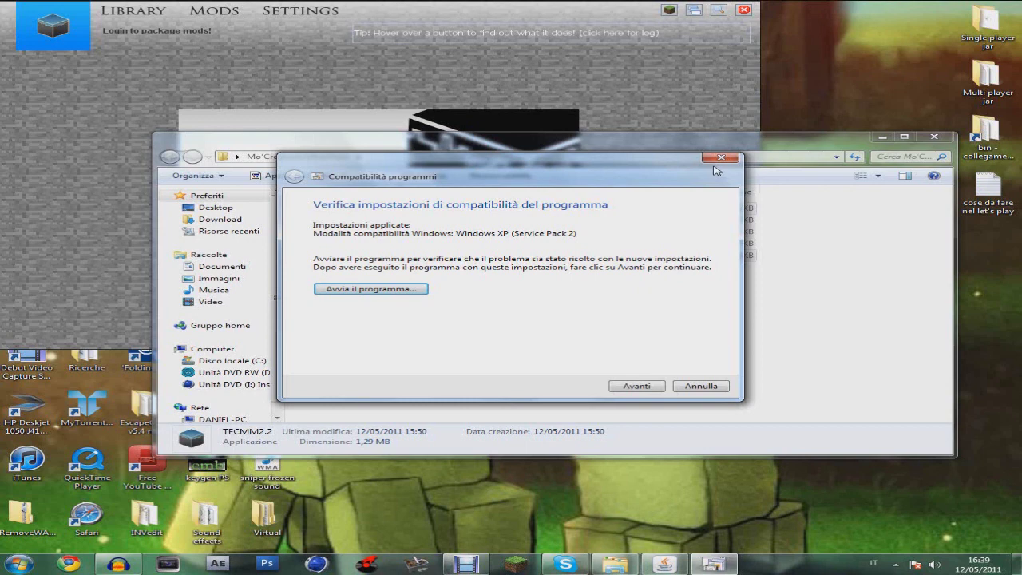
pyautogui.click(339, 257)
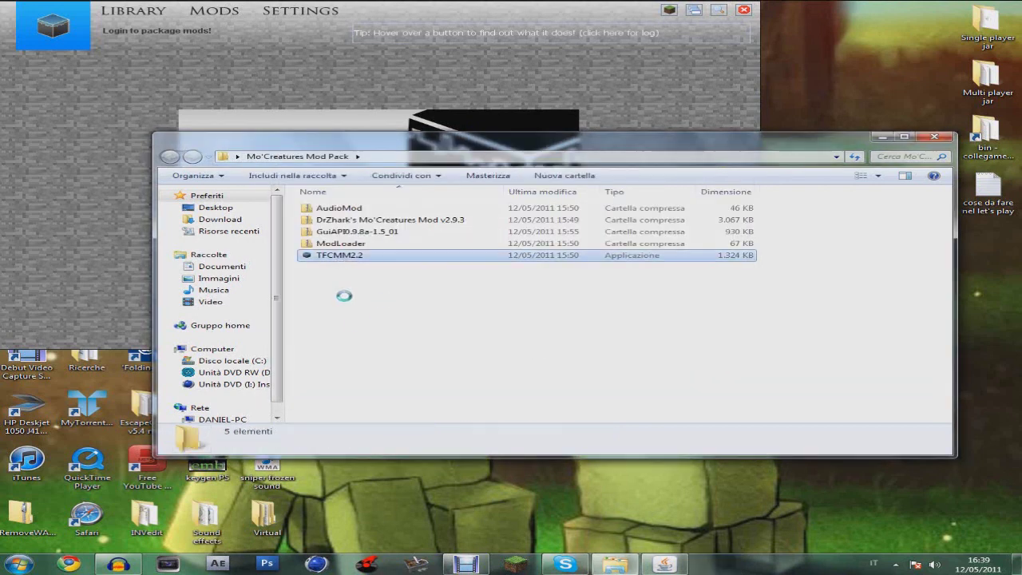
# Set TFCMM2.2's compatibility mode to Windows XP (Service Pack 2) in Properties, then close the folder
pyautogui.rightClick(330, 262)
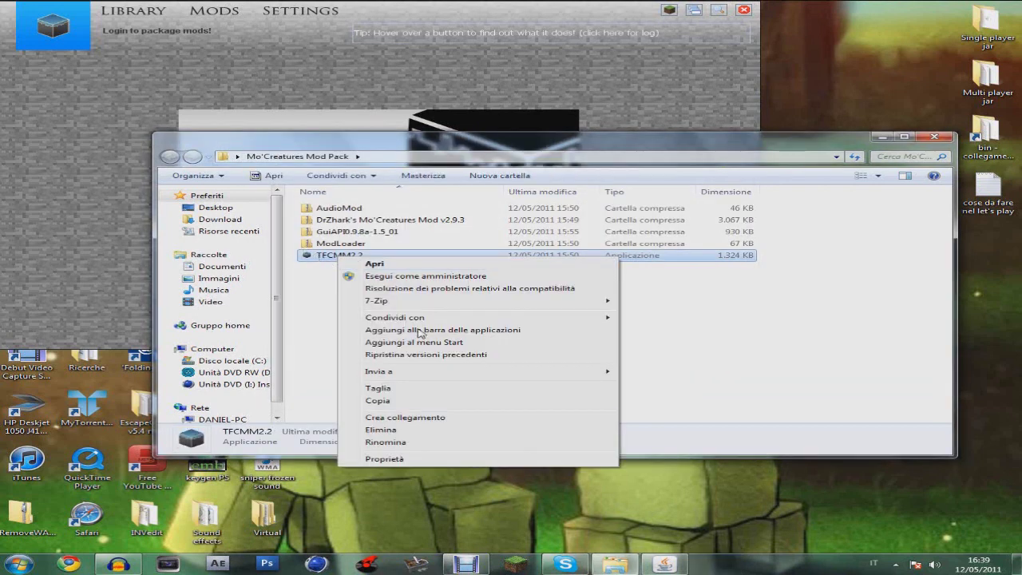
pyautogui.click(428, 461)
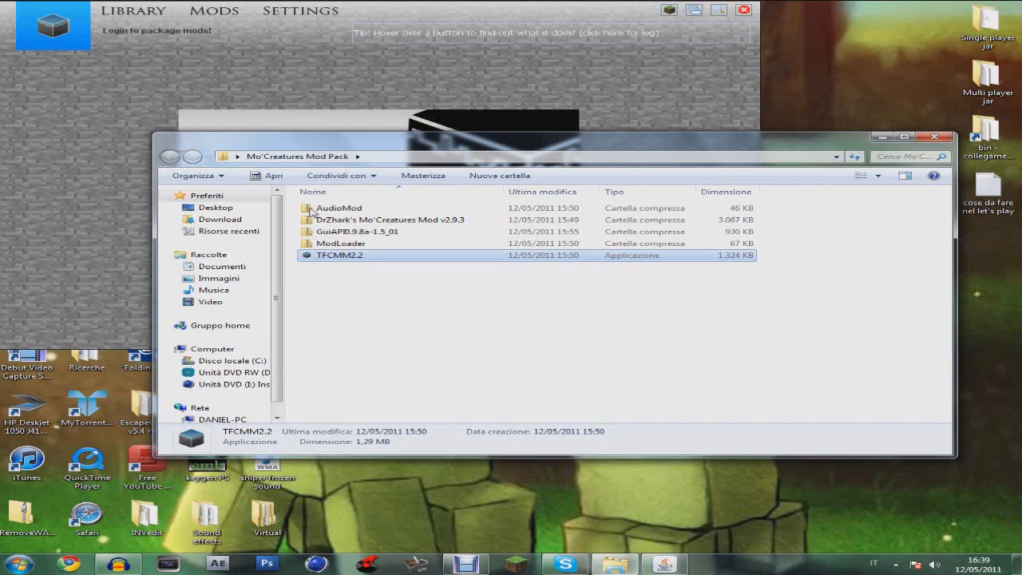
pyautogui.click(412, 285)
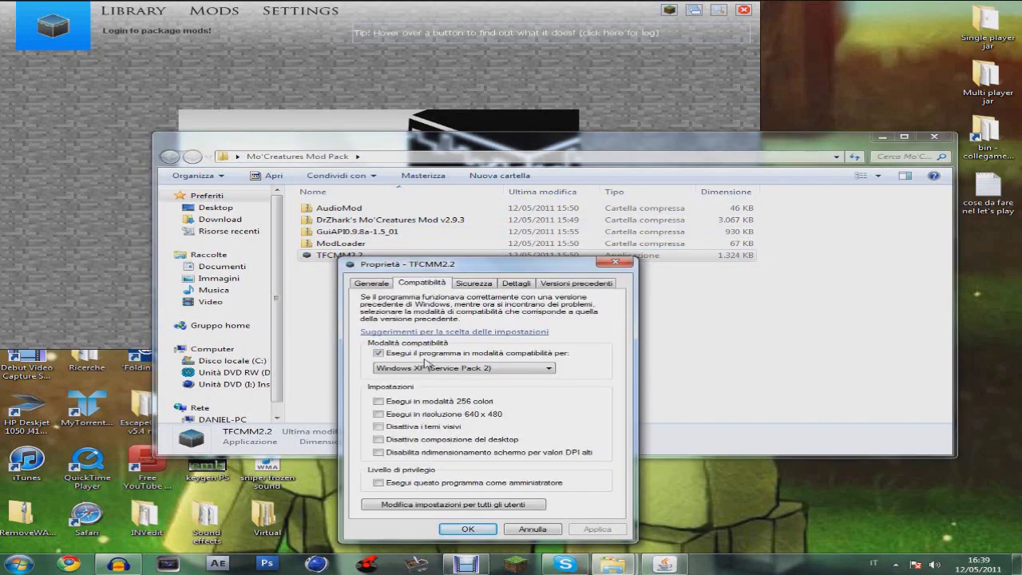
pyautogui.click(378, 353)
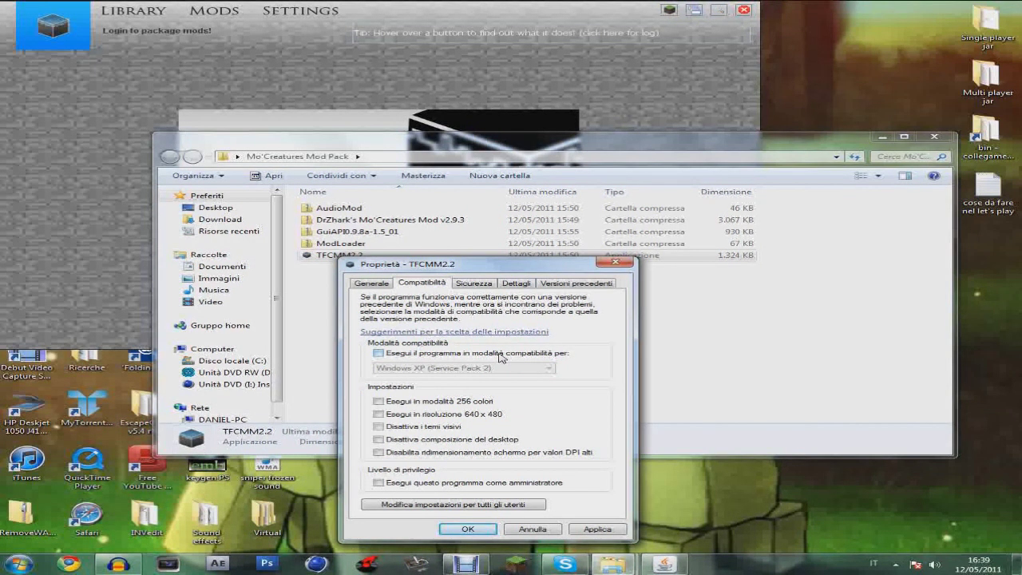
pyautogui.click(380, 354)
pyautogui.click(399, 368)
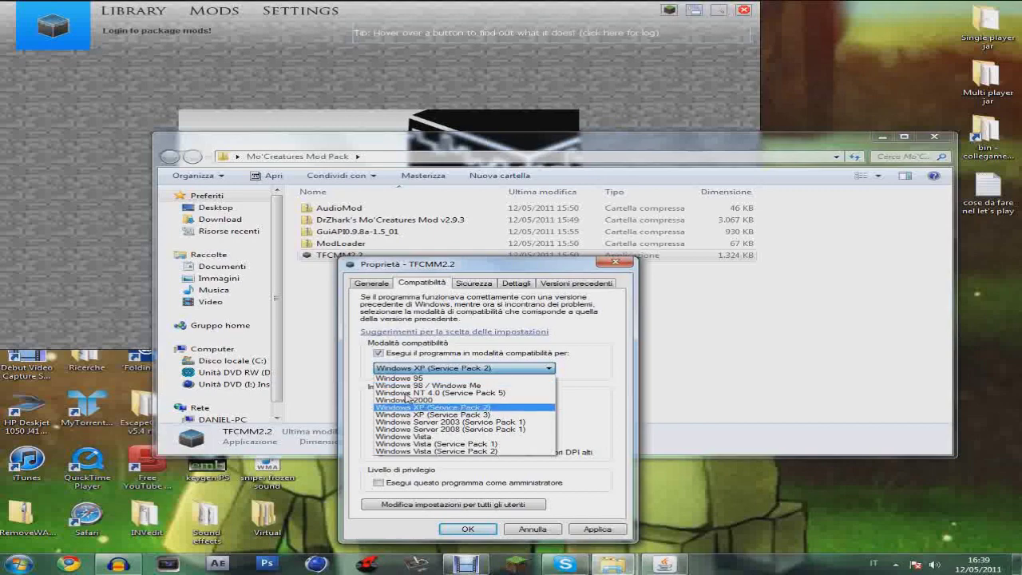
pyautogui.click(416, 407)
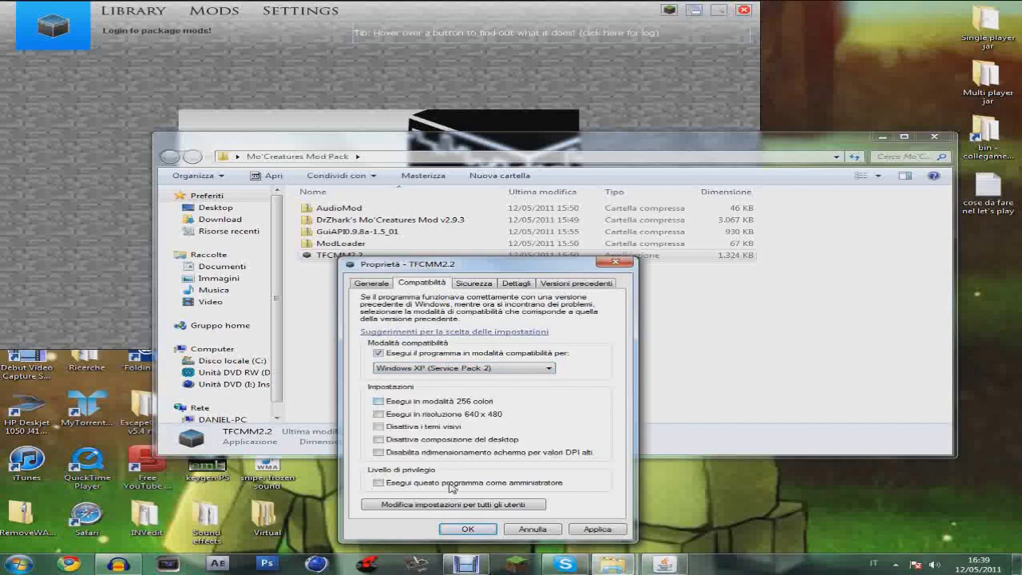
pyautogui.click(467, 529)
pyautogui.click(918, 141)
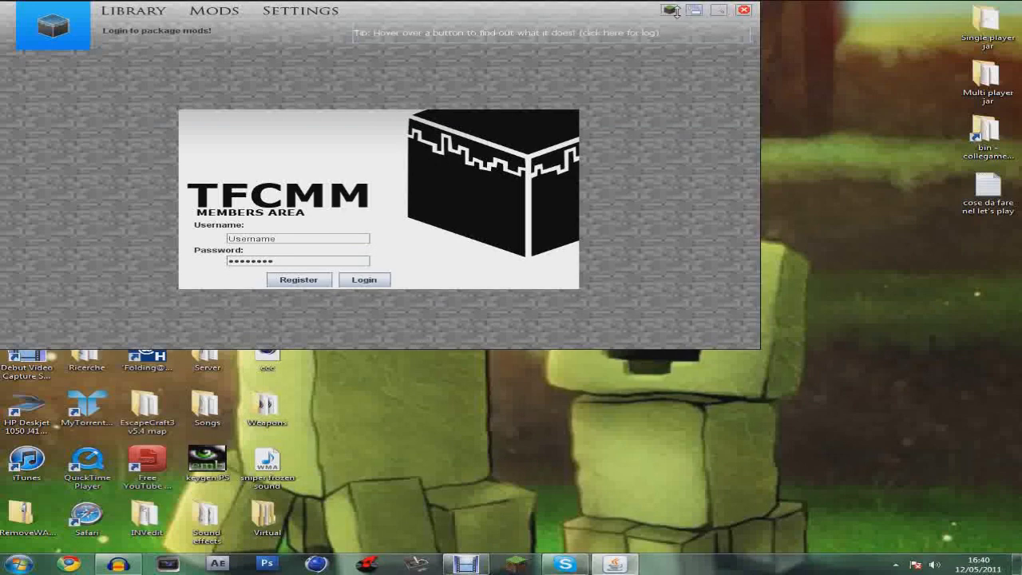
# Dismiss Skype, minimize TFCMM, and open the Mo'Creatures Mod Pack folder from the desktop
pyautogui.click(576, 563)
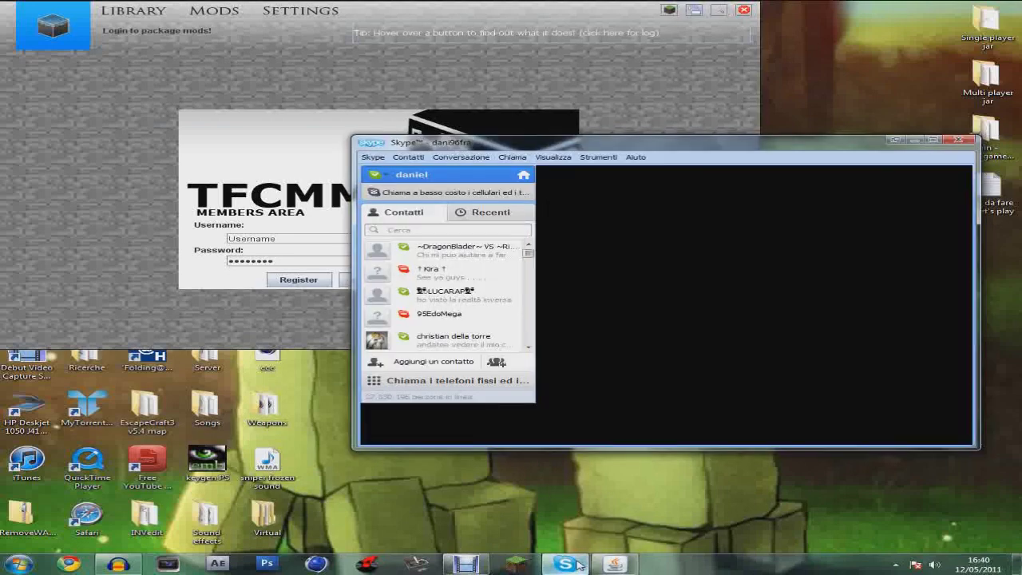
pyautogui.click(576, 563)
pyautogui.click(1019, 564)
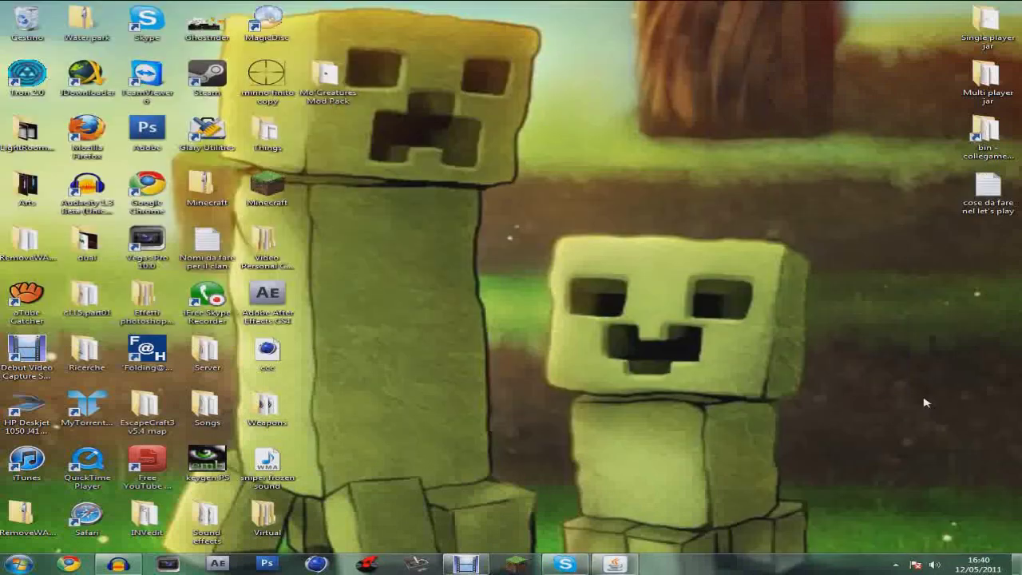
pyautogui.click(355, 96)
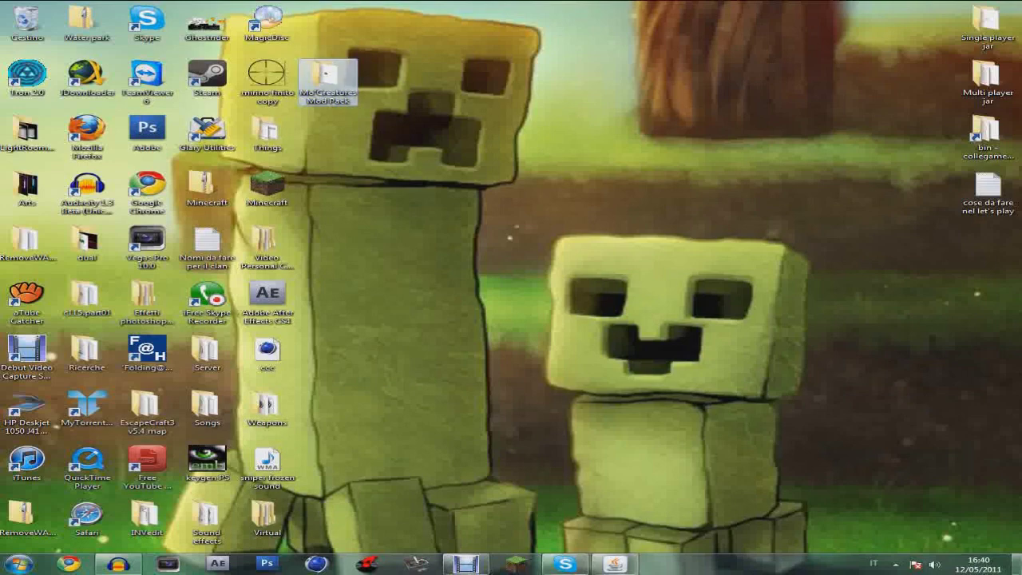
pyautogui.press('Return')
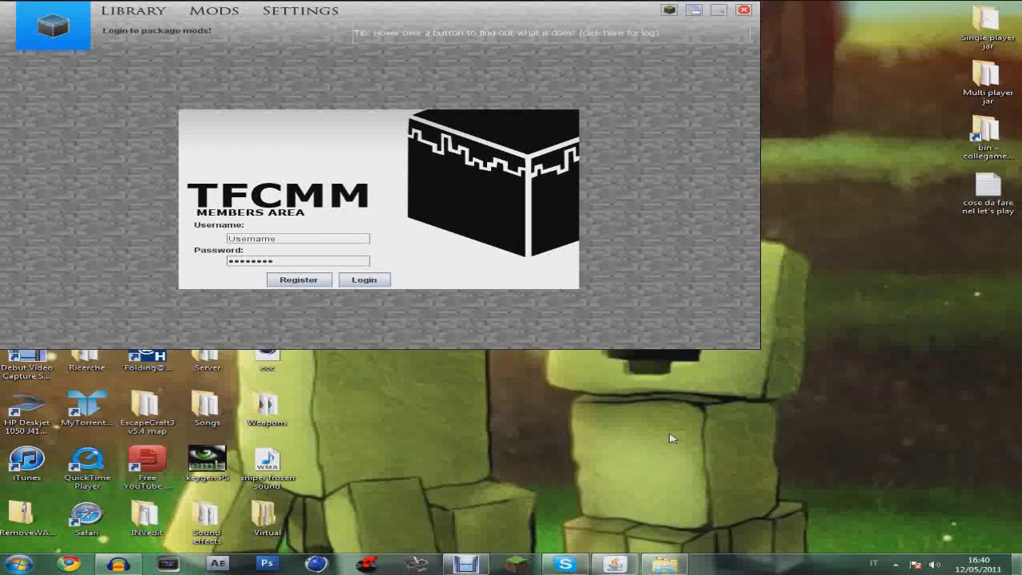
pyautogui.moveTo(669, 566)
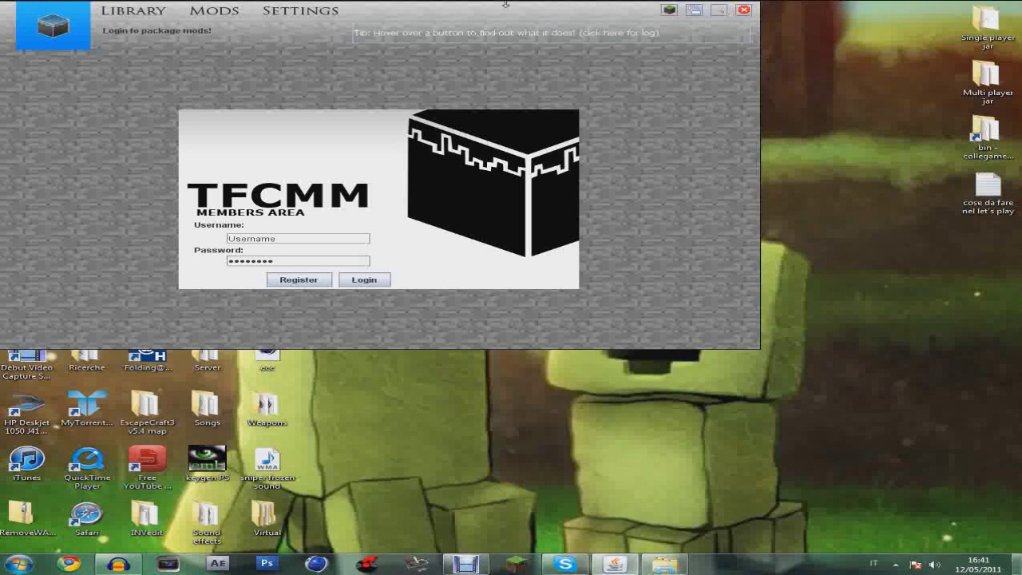
# Launch TFCMM2.2 again from the Mod Pack folder, close the folder, and restore TFCMM
pyautogui.click(664, 563)
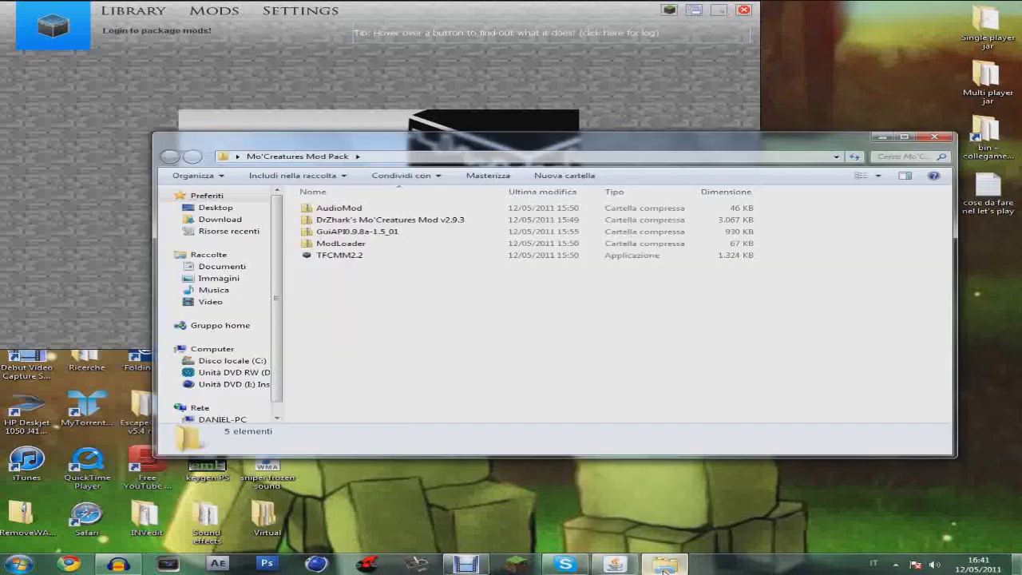
pyautogui.click(665, 564)
pyautogui.rightClick(614, 563)
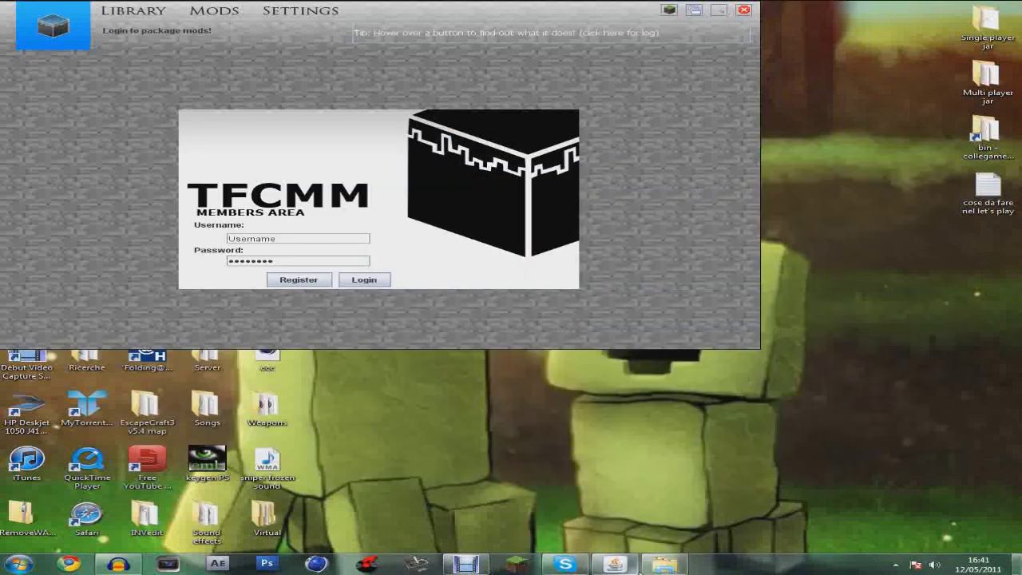
pyautogui.click(681, 566)
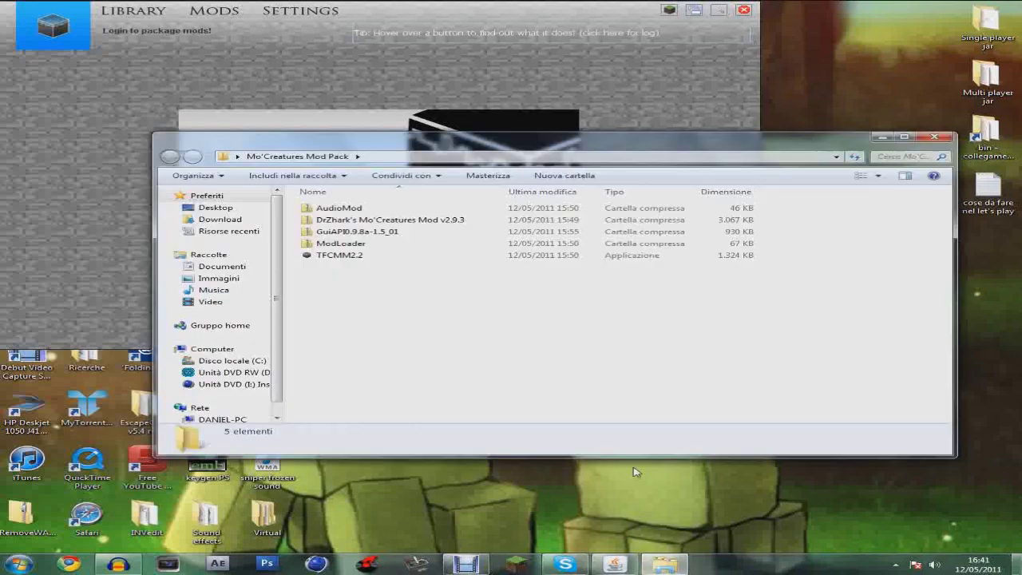
pyautogui.click(401, 256)
pyautogui.doubleClick(401, 255)
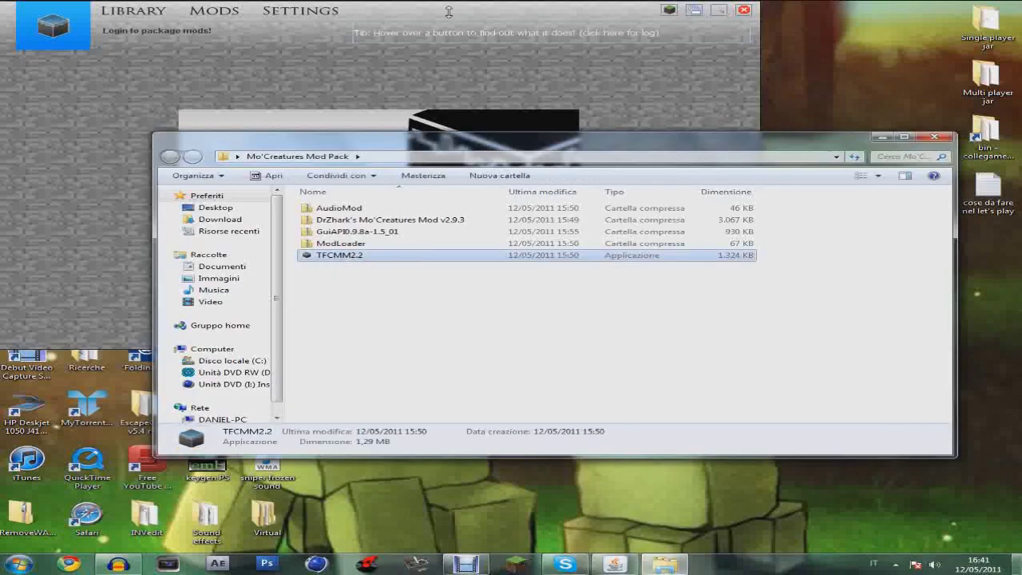
pyautogui.click(934, 136)
pyautogui.moveTo(906, 62); pyautogui.dragTo(874, 345)
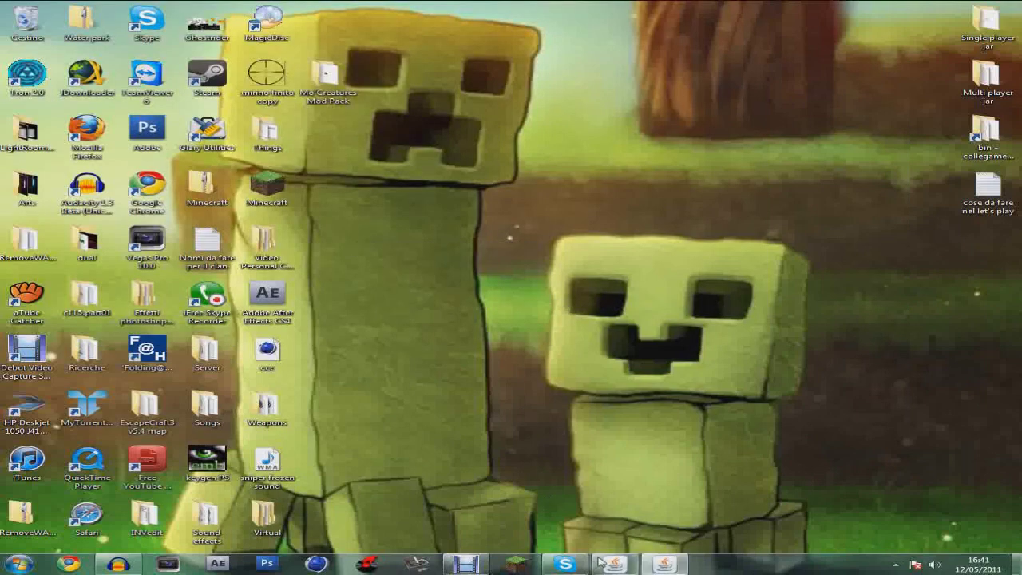
pyautogui.click(600, 563)
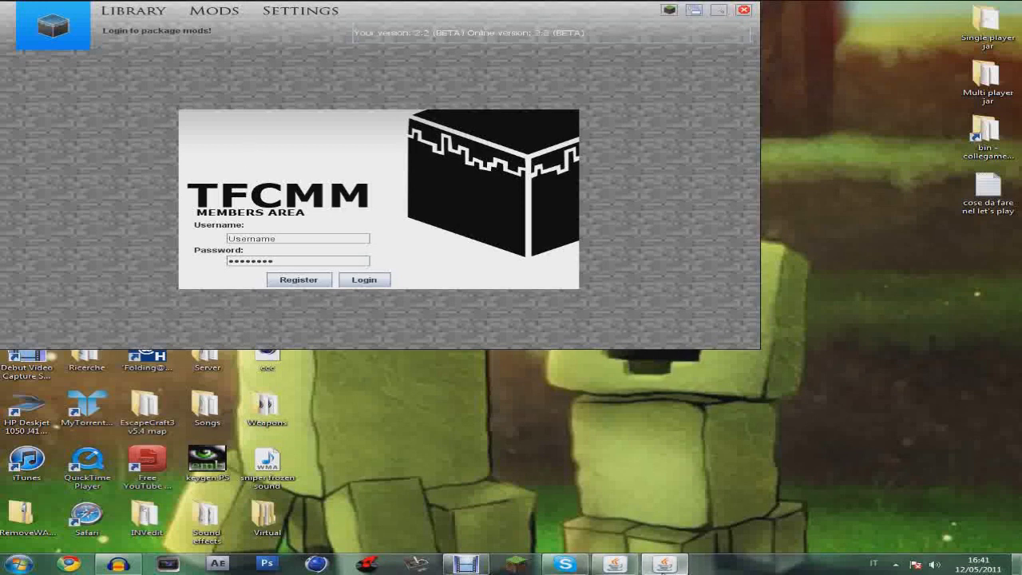
pyautogui.click(662, 564)
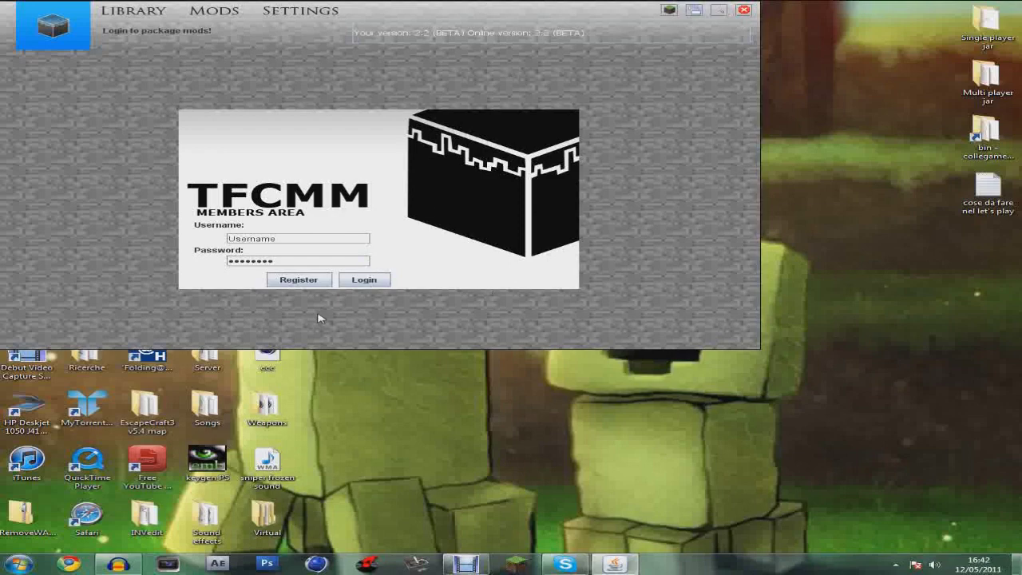
pyautogui.click(18, 563)
pyautogui.click(583, 389)
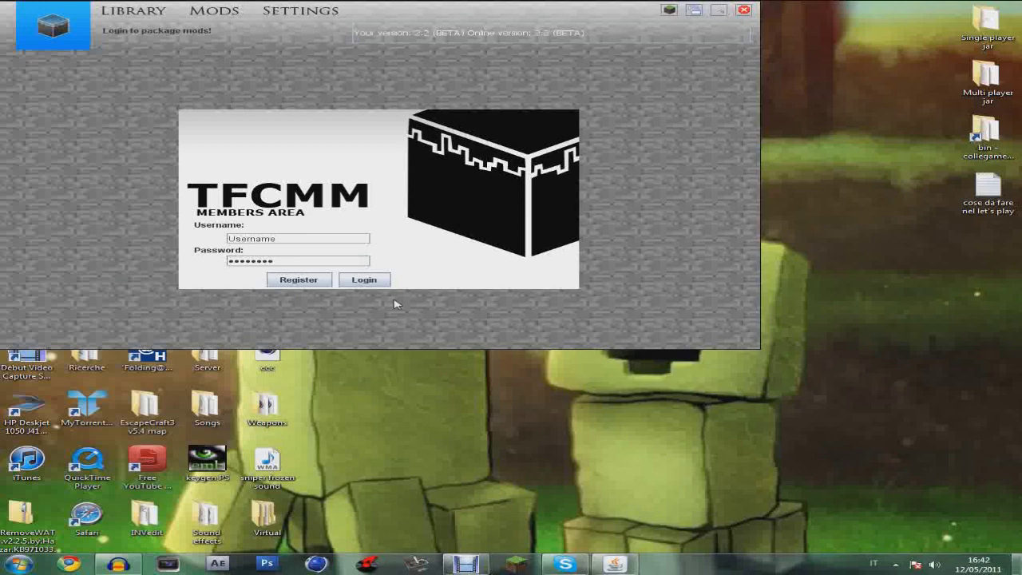
pyautogui.moveTo(945, 77); pyautogui.dragTo(1002, 86)
pyautogui.press('Return')
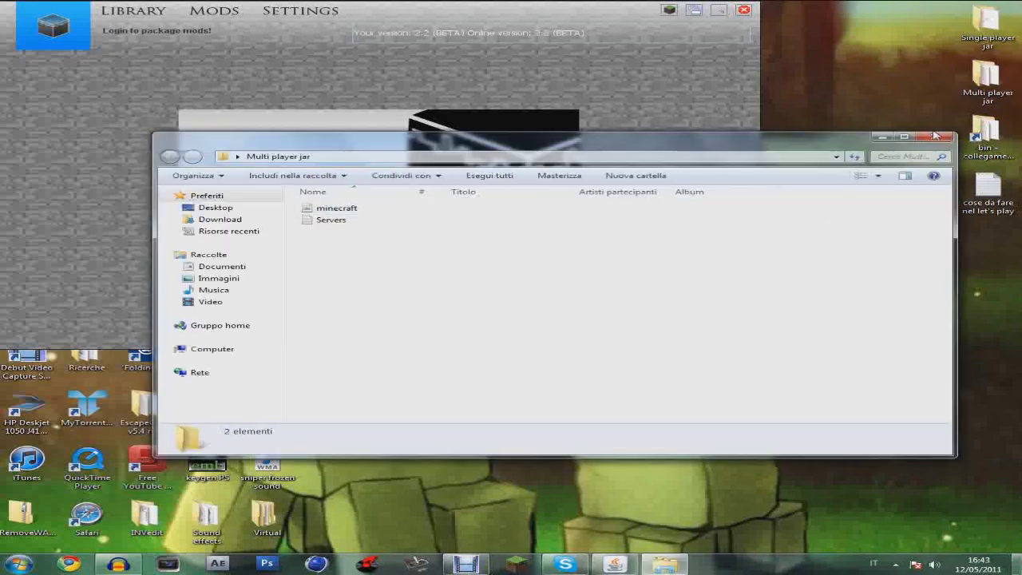
pyautogui.click(934, 136)
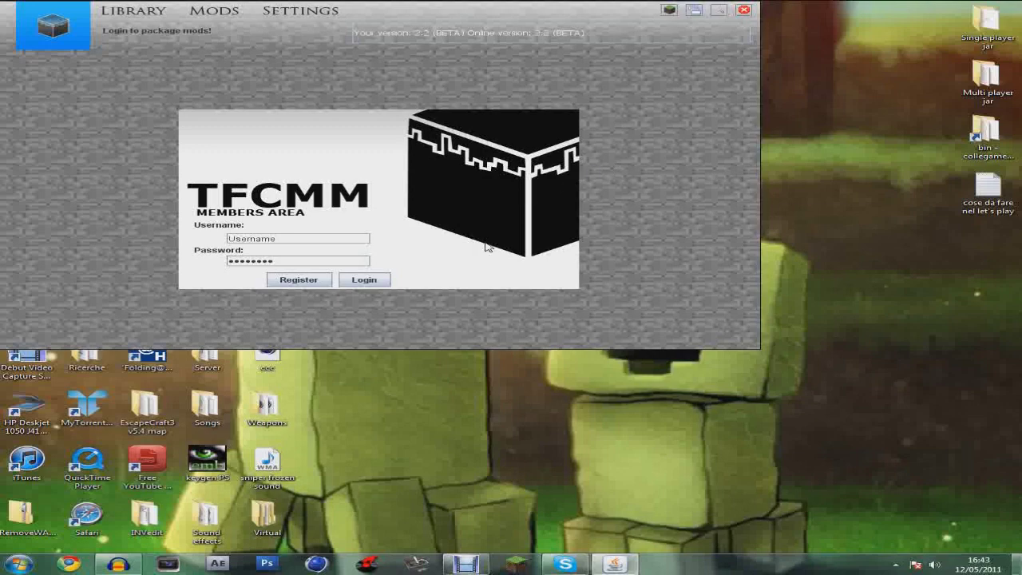
# Run TFCMM2.2 as administrator from the Mo'Creatures Mod Pack folder, then restore the TFCMM window
pyautogui.click(611, 563)
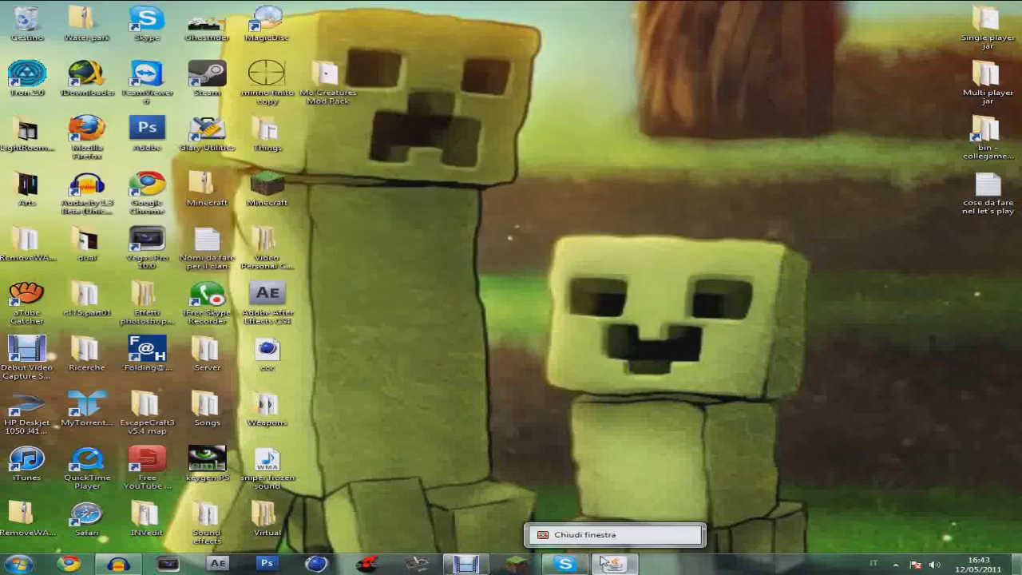
pyautogui.click(615, 564)
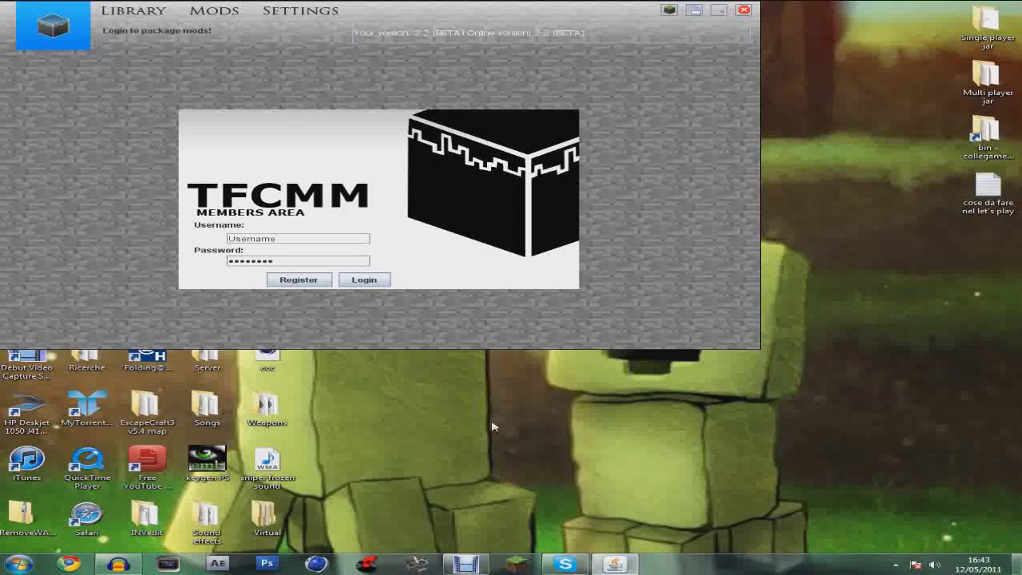
pyautogui.click(615, 564)
pyautogui.doubleClick(327, 80)
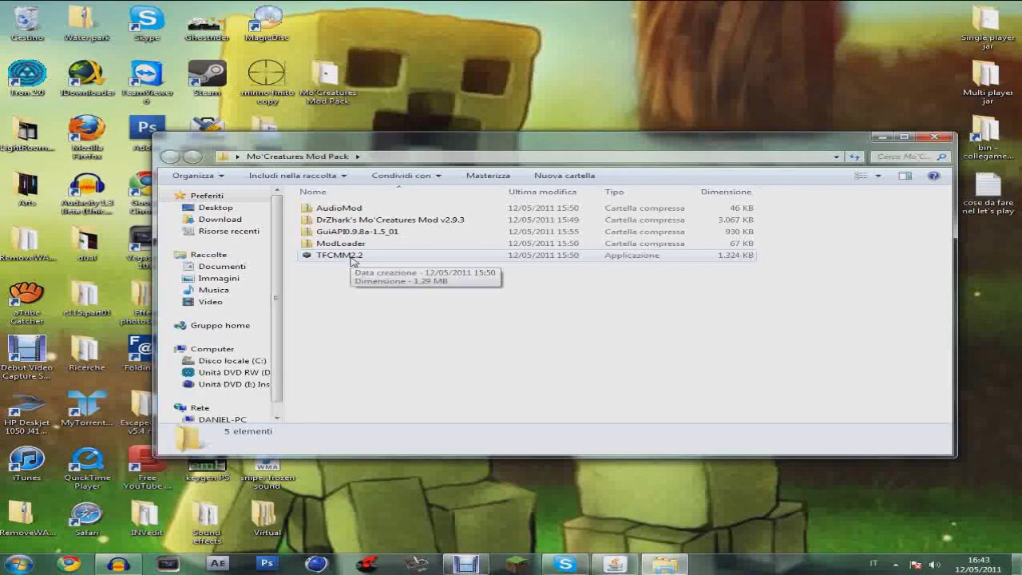
pyautogui.rightClick(351, 258)
pyautogui.click(389, 278)
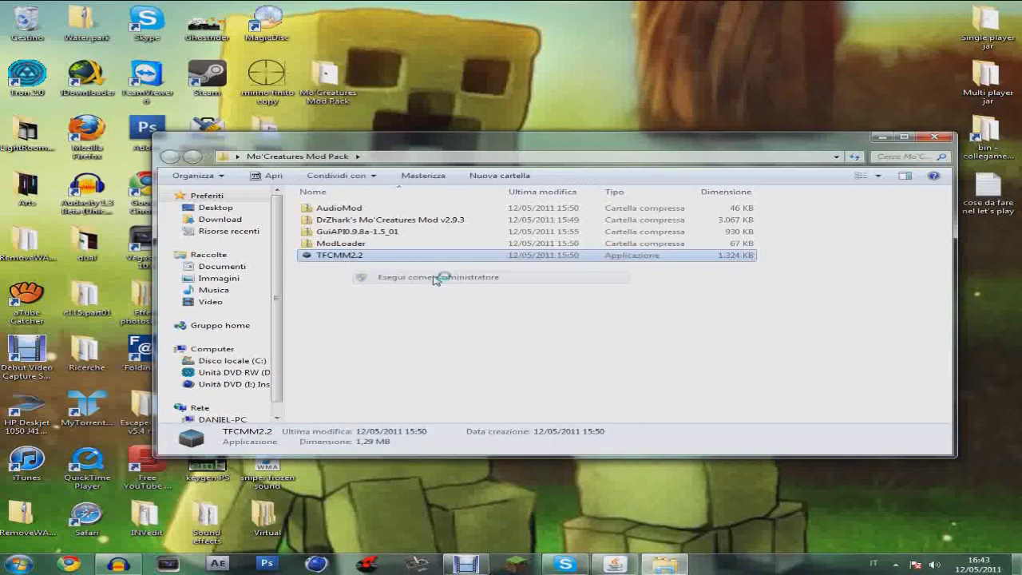
pyautogui.click(934, 136)
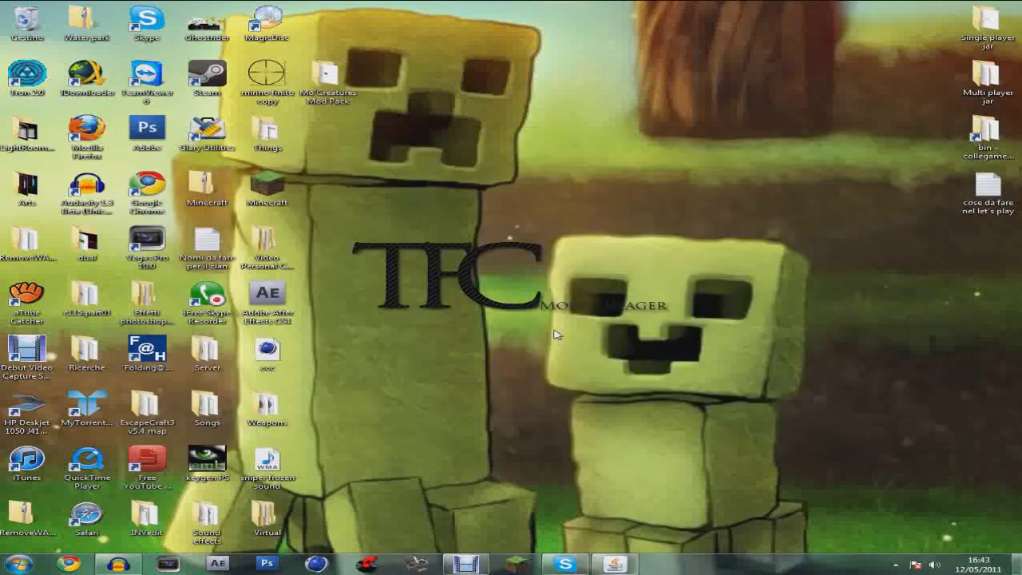
pyautogui.moveTo(379, 231); pyautogui.dragTo(734, 335)
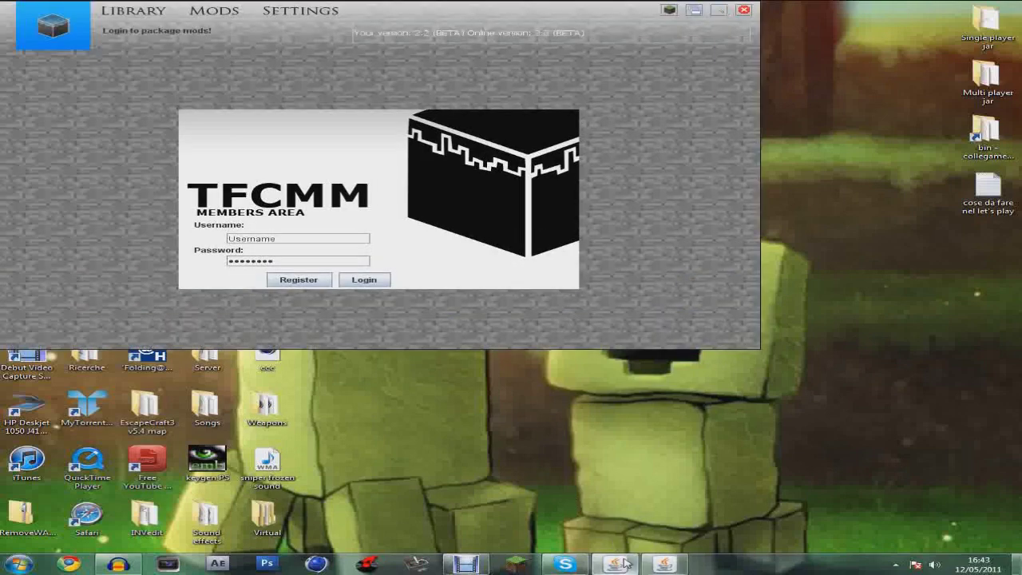
pyautogui.click(667, 565)
pyautogui.click(667, 565)
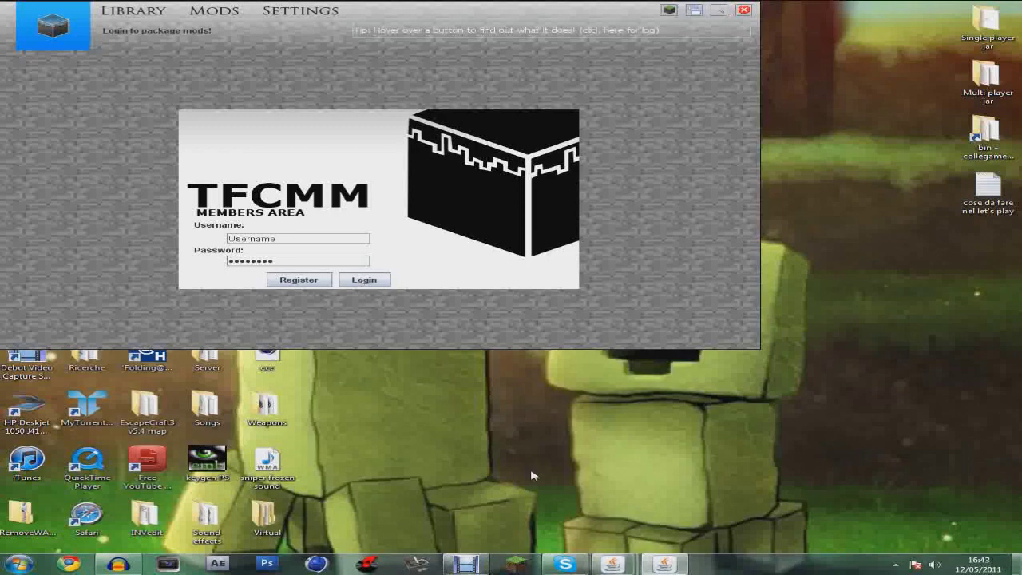
# Bring TFCMM to the front and open the Register form from its login panel
pyautogui.click(617, 564)
pyautogui.click(617, 564)
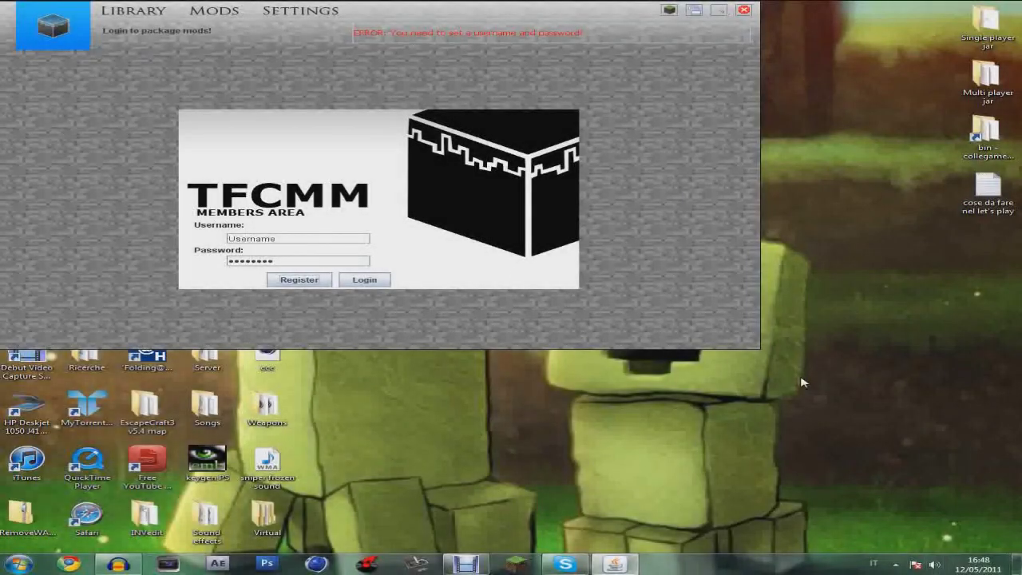
pyautogui.click(301, 281)
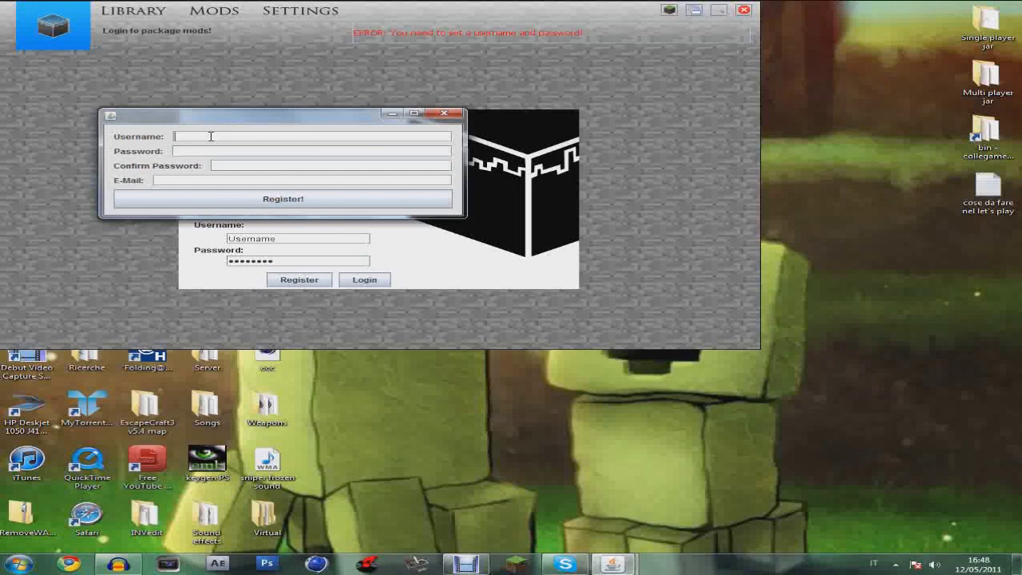
# Try submitting the registration form and dismiss the resulting error
pyautogui.click(182, 135)
pyautogui.write('sg')
pyautogui.press('BackSpace')
pyautogui.press('BackSpace')
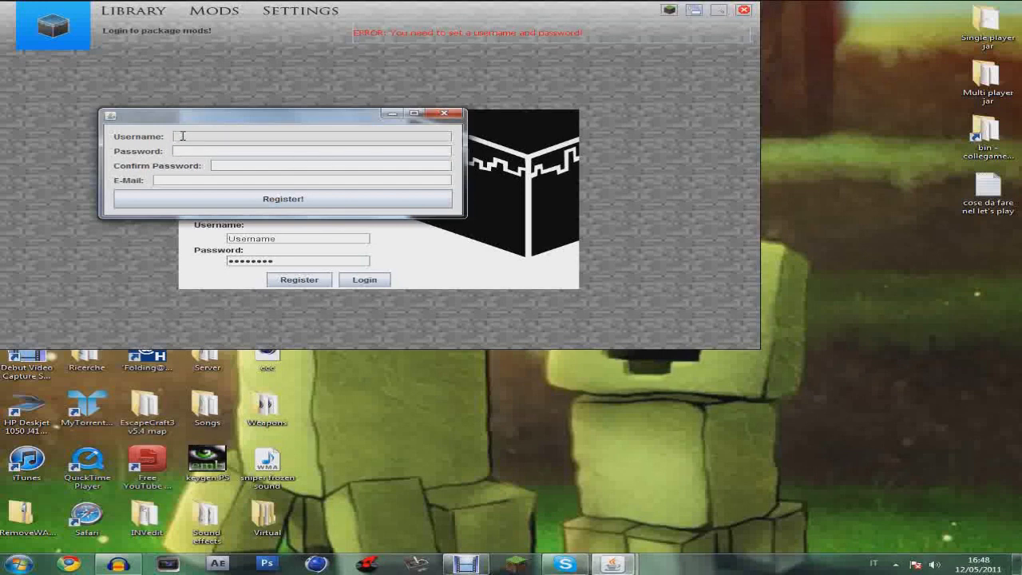
pyautogui.click(244, 170)
pyautogui.click(250, 203)
pyautogui.click(443, 113)
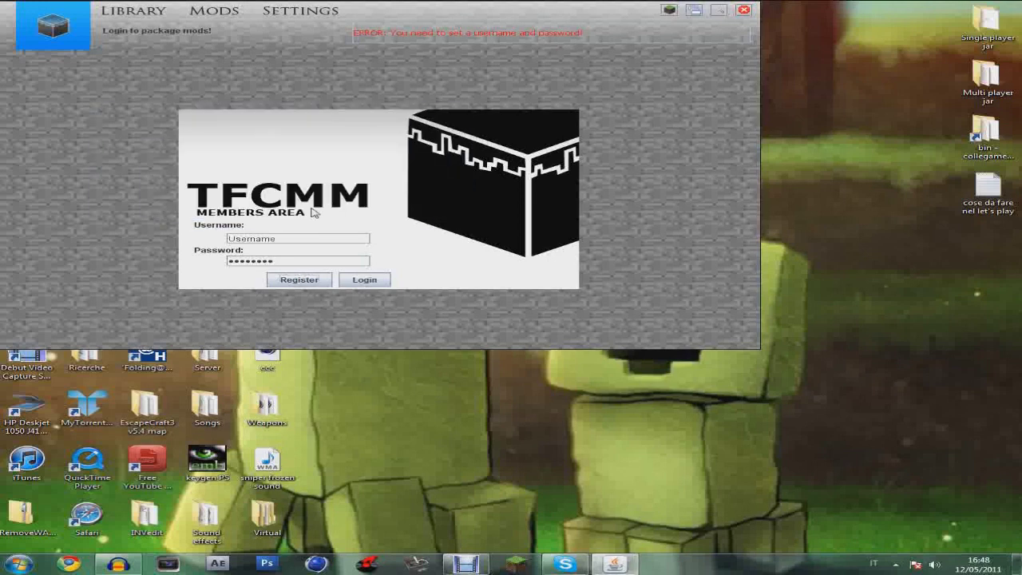
# Enter the account username in the login's Username field and move to the password
pyautogui.click(306, 241)
pyautogui.write('danifra')
pyautogui.press('Tab')
# Log in, tick Requires Mod Loader, and switch to the LIBRARY listing the four mod zips
pyautogui.click(356, 277)
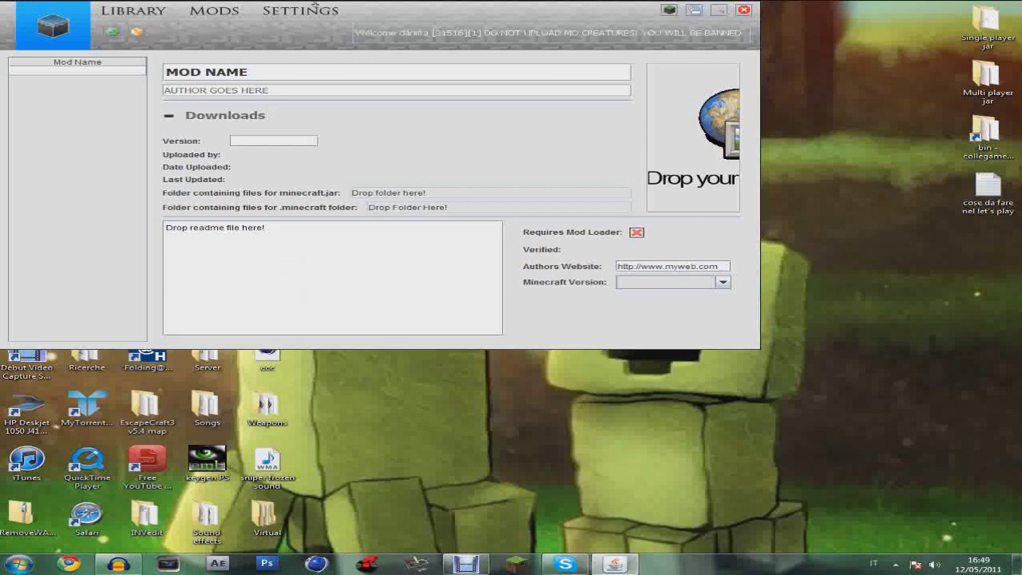
pyautogui.moveTo(466, 16); pyautogui.dragTo(550, 50)
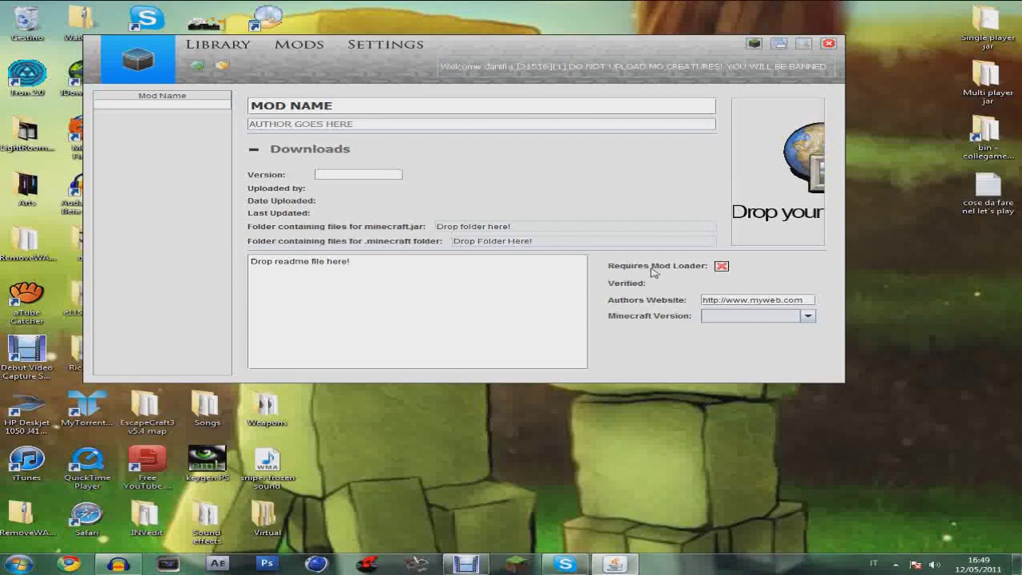
pyautogui.click(721, 267)
pyautogui.click(220, 45)
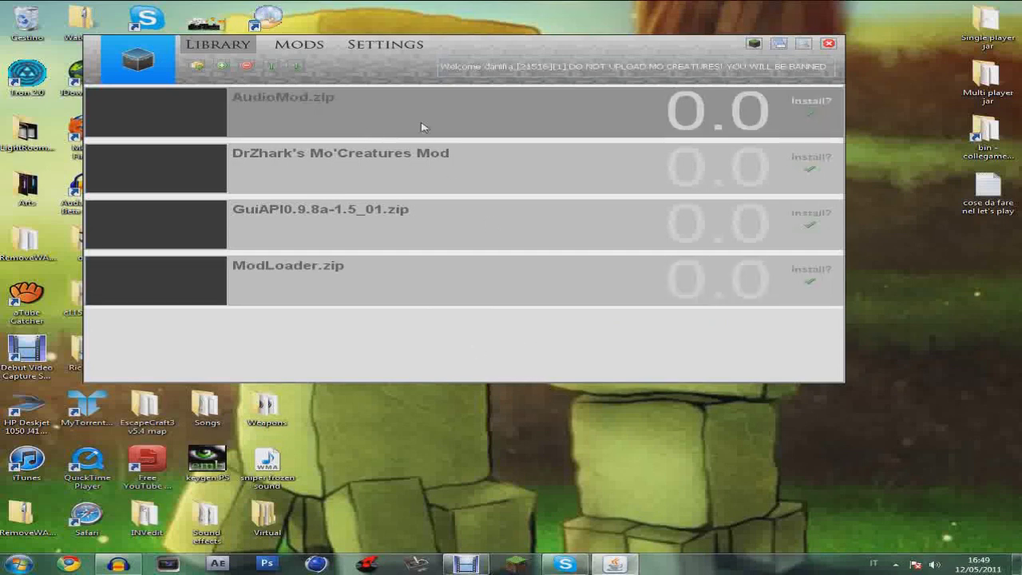
# Remove AudioMod, Mo'Creatures, GuiAPI and ModLoader, leaving the TFCMM library empty
pyautogui.click(247, 66)
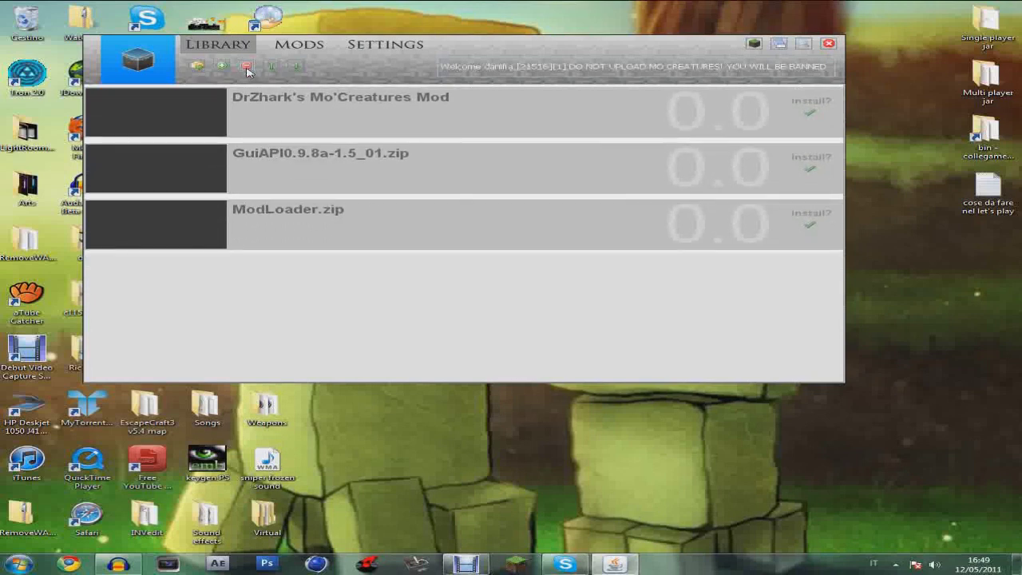
pyautogui.click(247, 67)
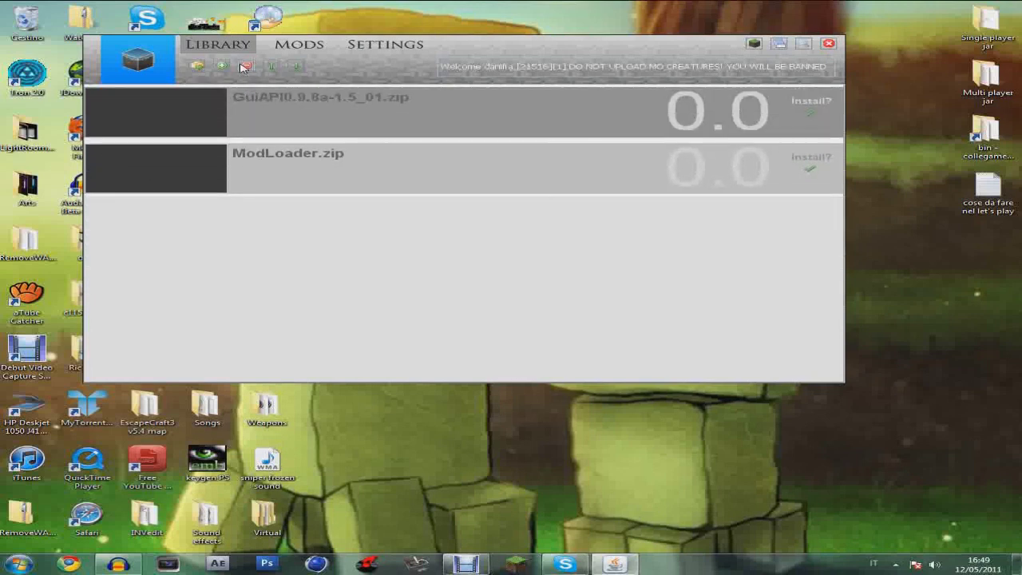
pyautogui.click(247, 67)
pyautogui.click(246, 66)
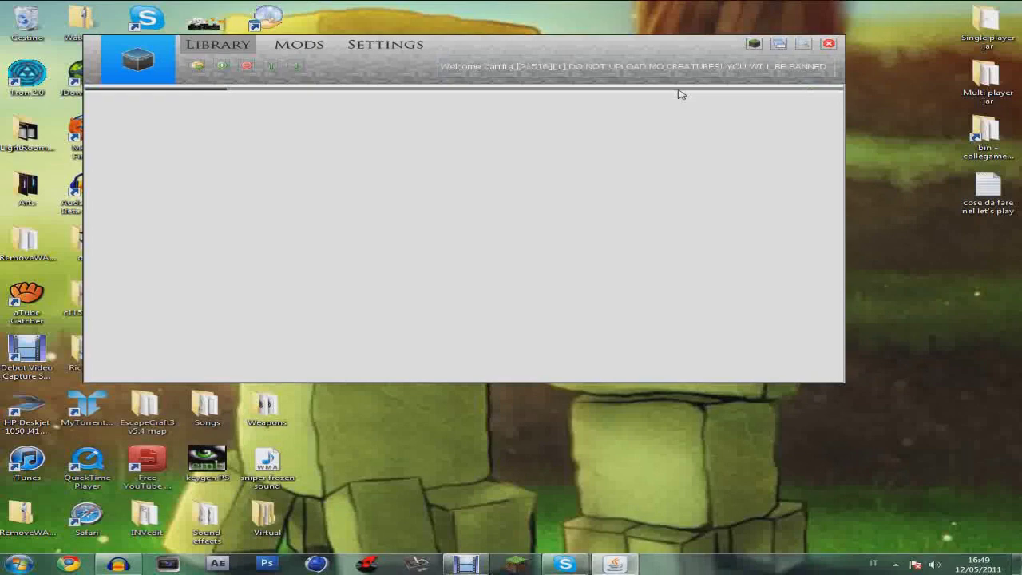
# From the Mod Pack folder, add ModLoader, GuiAPI0.9.8a-1.5_01, AudioMod and DrZhark's Mo'Creatures Mod to the library
pyautogui.moveTo(714, 46); pyautogui.dragTo(731, 148)
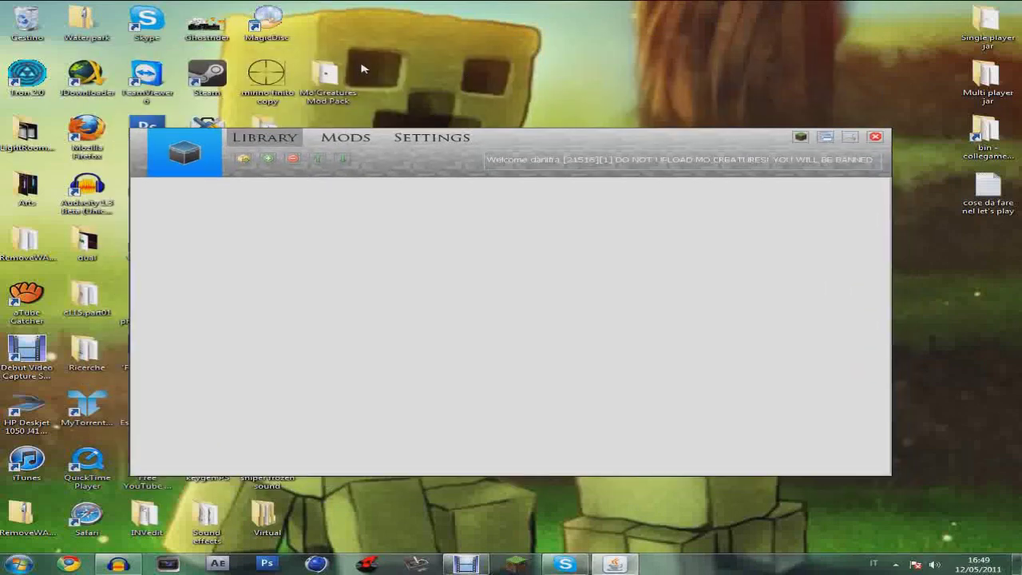
pyautogui.doubleClick(341, 76)
pyautogui.moveTo(421, 144); pyautogui.dragTo(378, 376)
pyautogui.moveTo(289, 476); pyautogui.dragTo(450, 252)
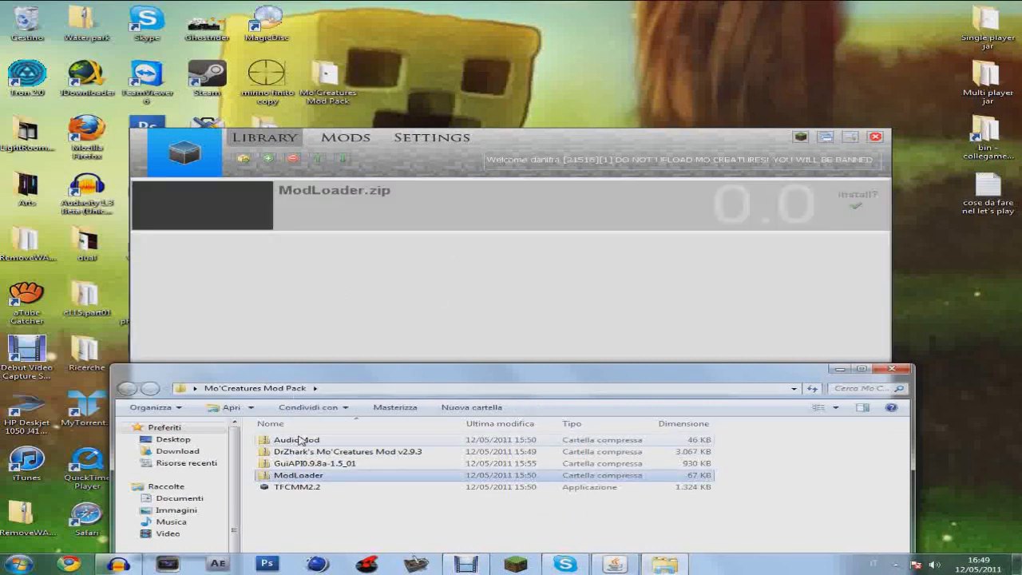
pyautogui.moveTo(315, 463); pyautogui.dragTo(413, 310)
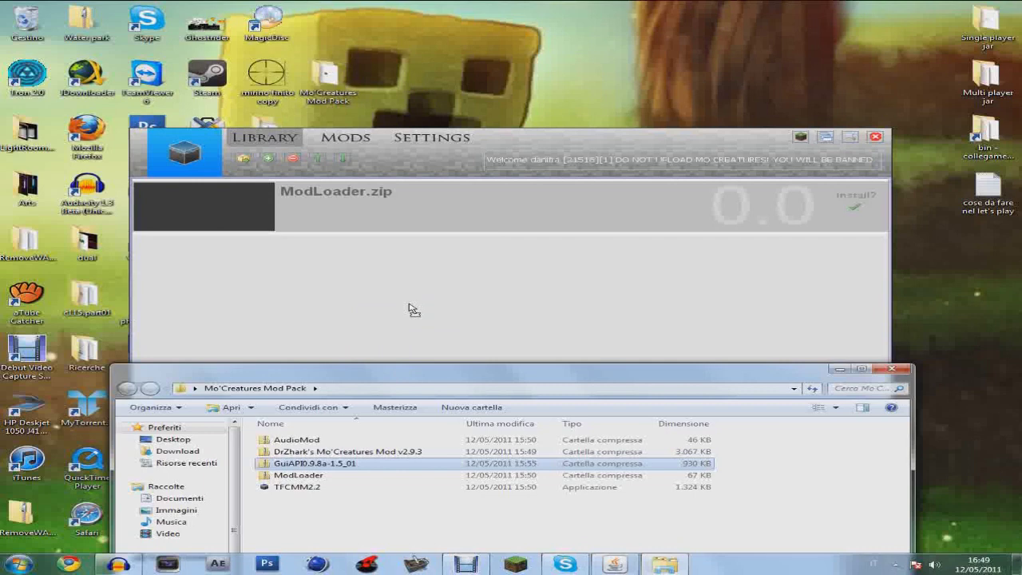
pyautogui.moveTo(413, 310); pyautogui.dragTo(409, 302)
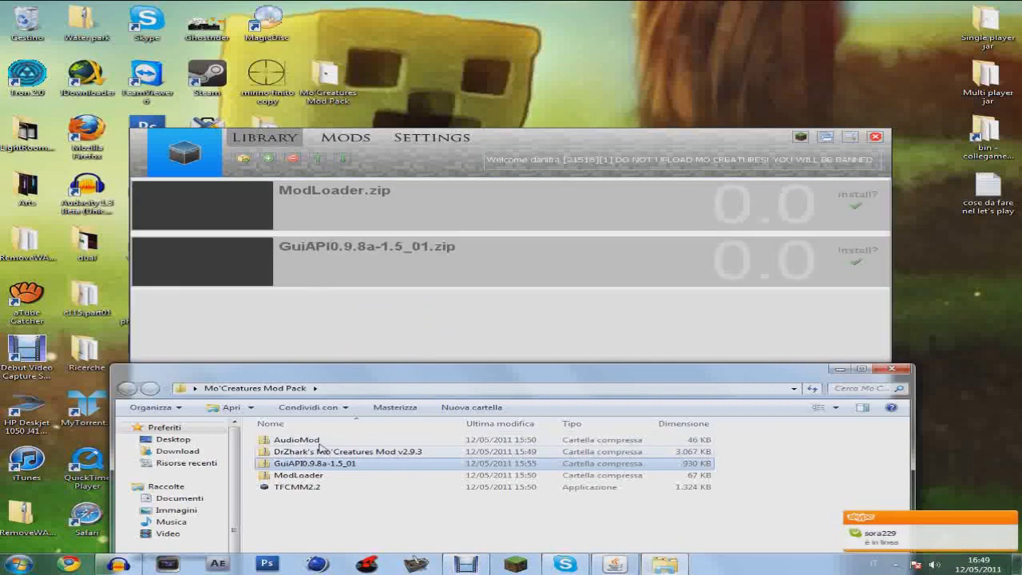
pyautogui.moveTo(296, 441); pyautogui.dragTo(382, 320)
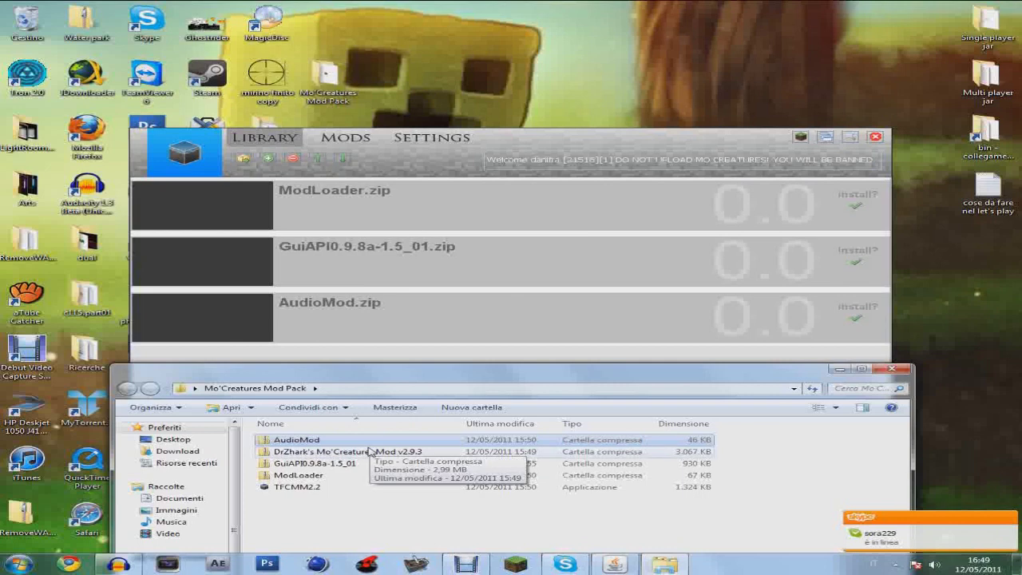
pyautogui.moveTo(369, 452); pyautogui.dragTo(623, 350)
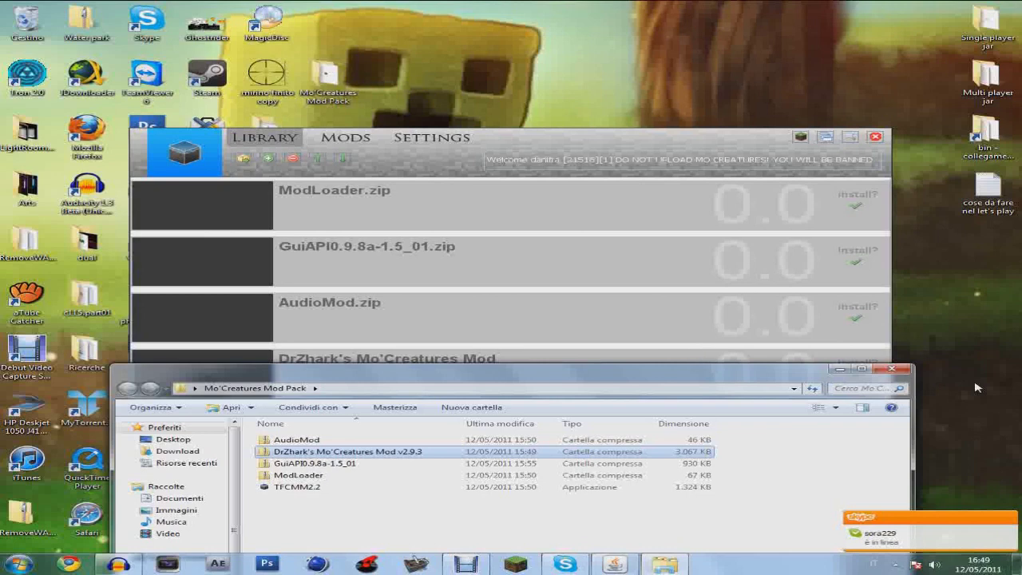
pyautogui.click(892, 368)
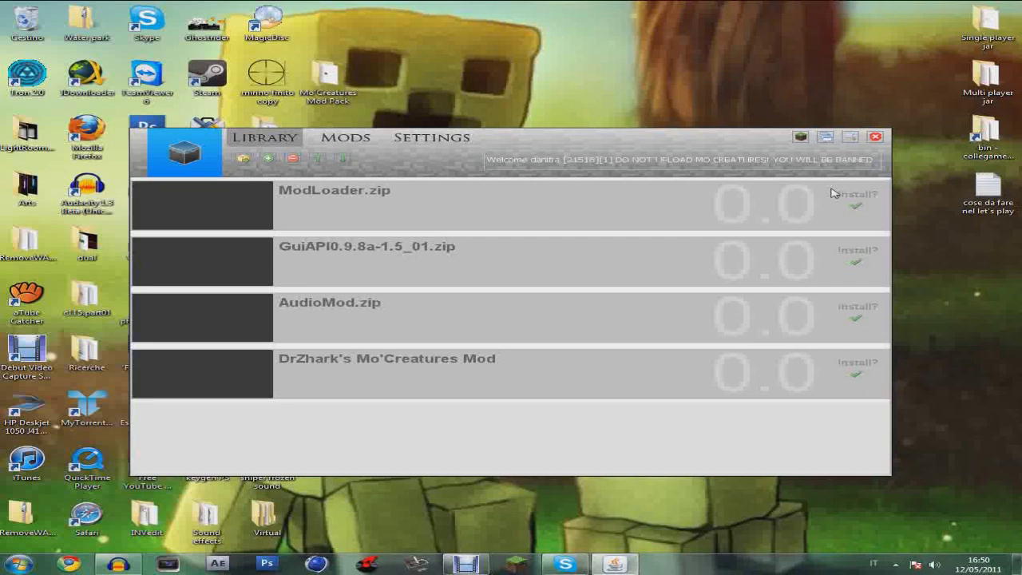
# Close TFCMM, then log in through Minecraft Launcher to reach the Select World screen
pyautogui.click(875, 139)
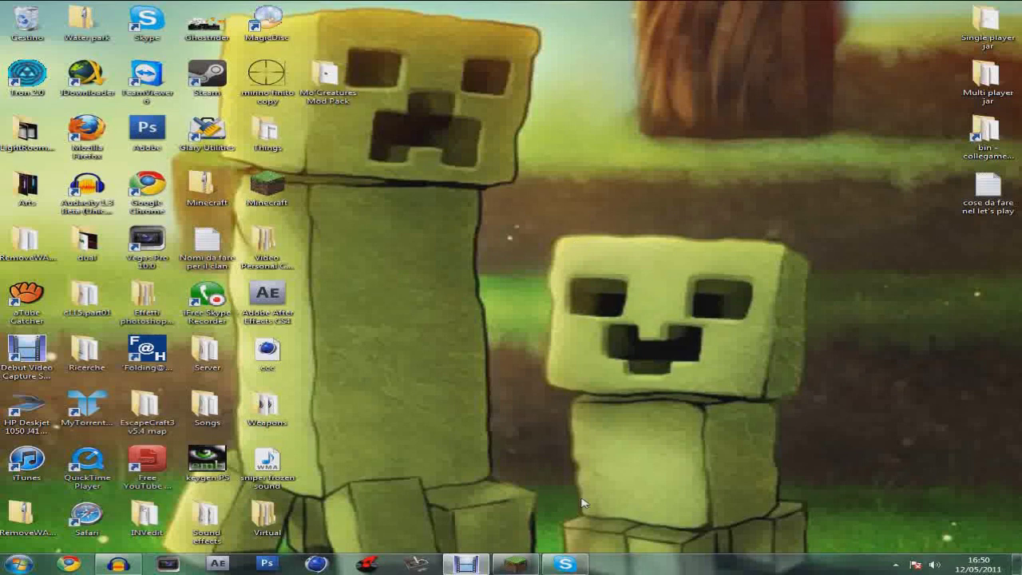
pyautogui.moveTo(541, 149); pyautogui.dragTo(597, 358)
pyautogui.moveTo(499, 111); pyautogui.dragTo(546, 399)
pyautogui.moveTo(327, 76); pyautogui.dragTo(329, 23)
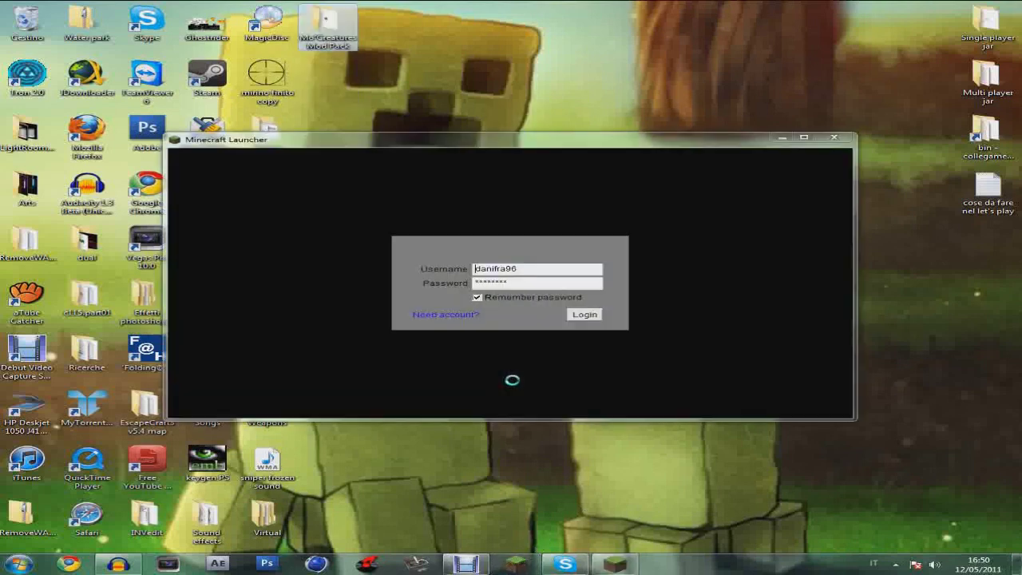
pyautogui.click(584, 314)
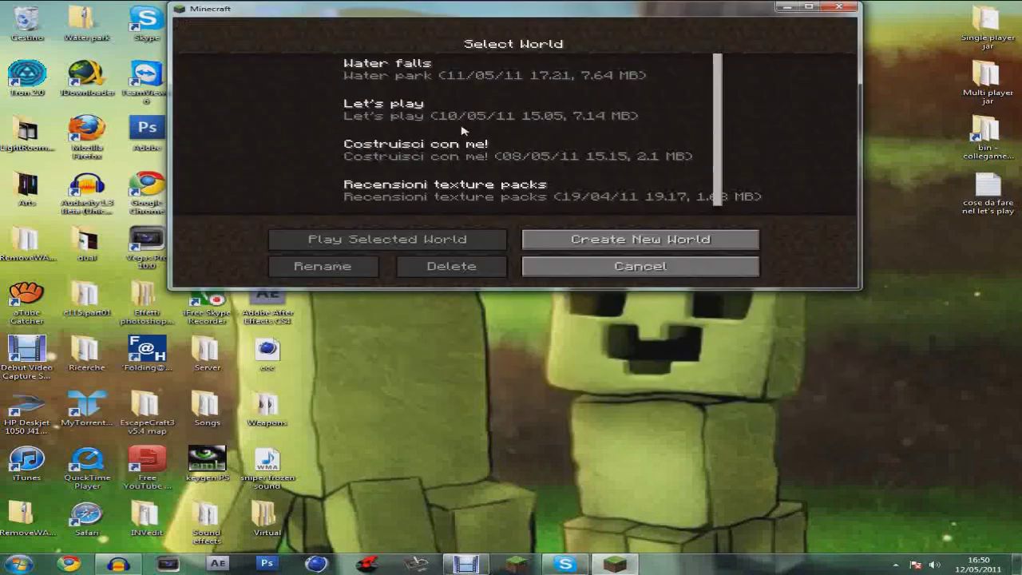
# Maximize Minecraft and create the default 'New World', loading onto a sandy beach
pyautogui.moveTo(478, 17); pyautogui.dragTo(484, 3)
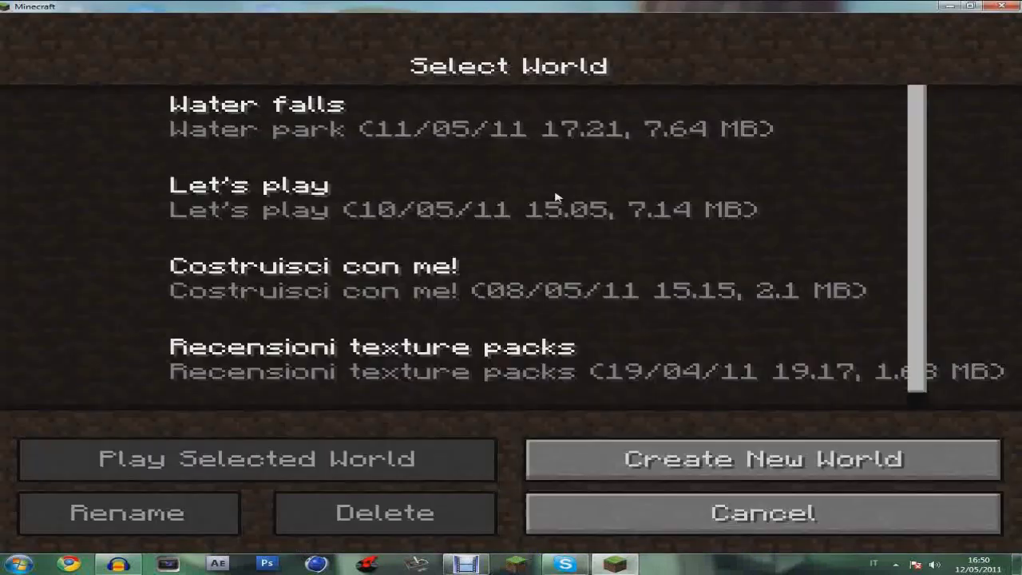
pyautogui.click(750, 459)
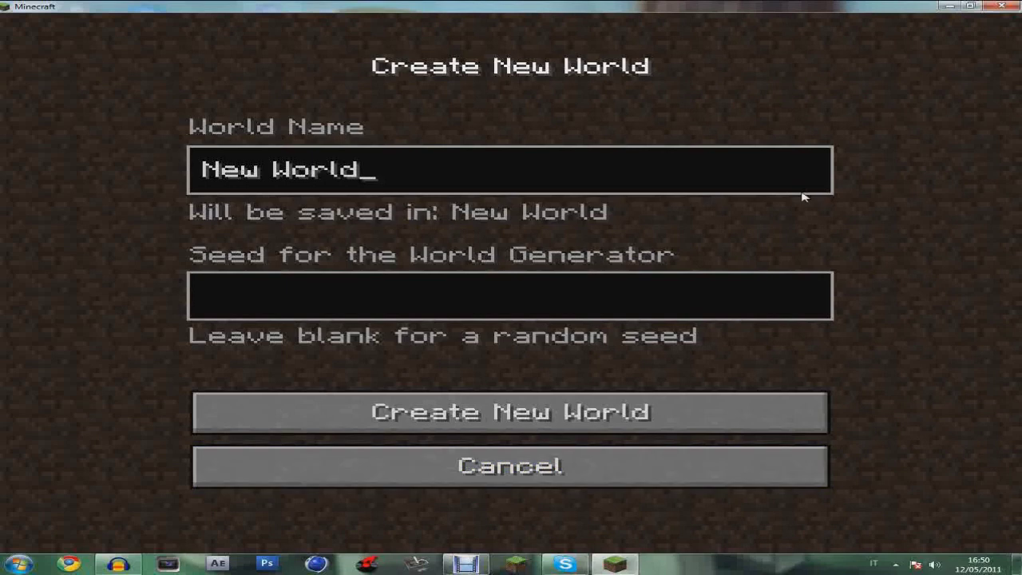
pyautogui.click(525, 396)
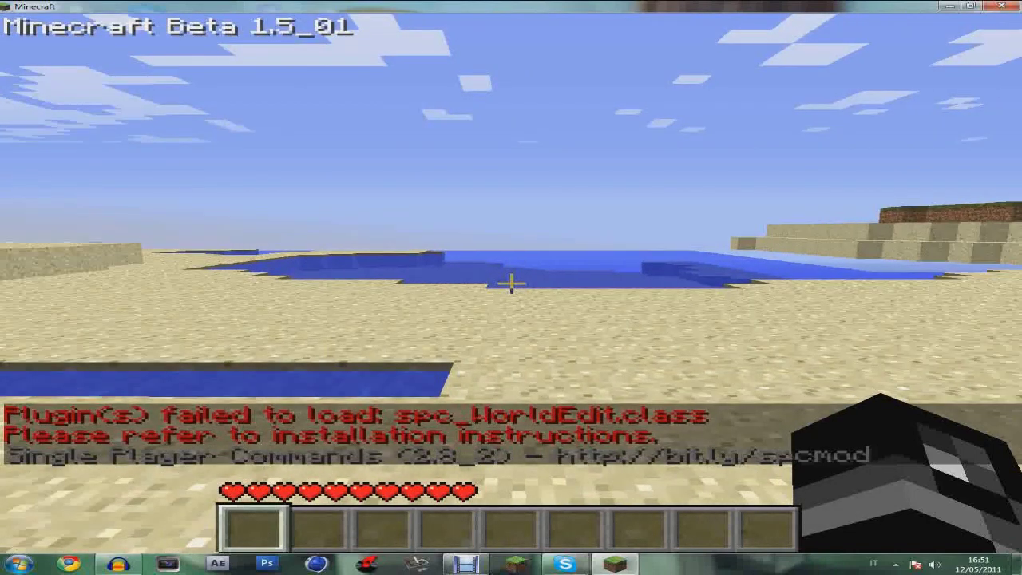
# Open and dismiss the chat prompt, then shorten the render distance with F
pyautogui.press('t')
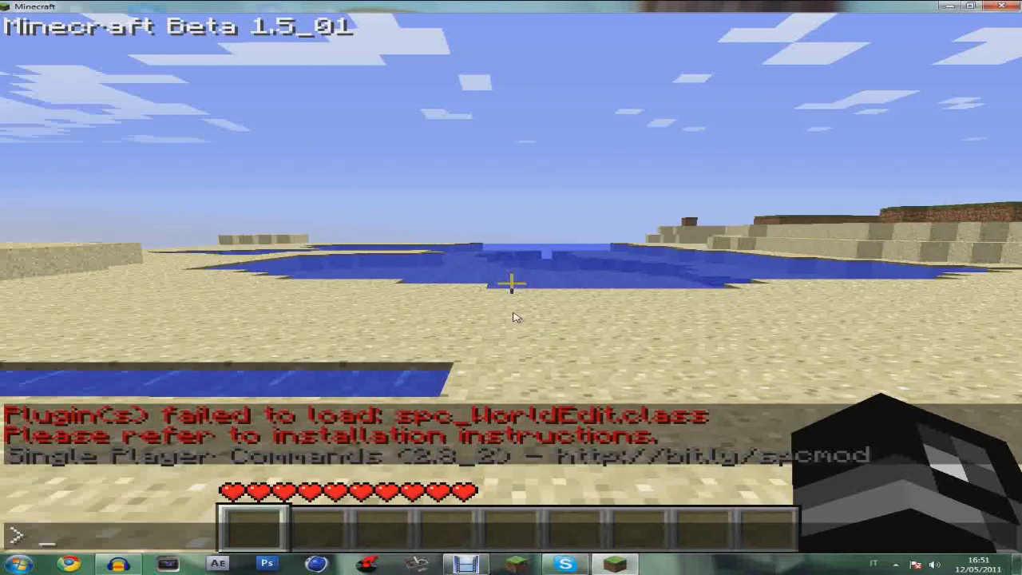
pyautogui.write('o')
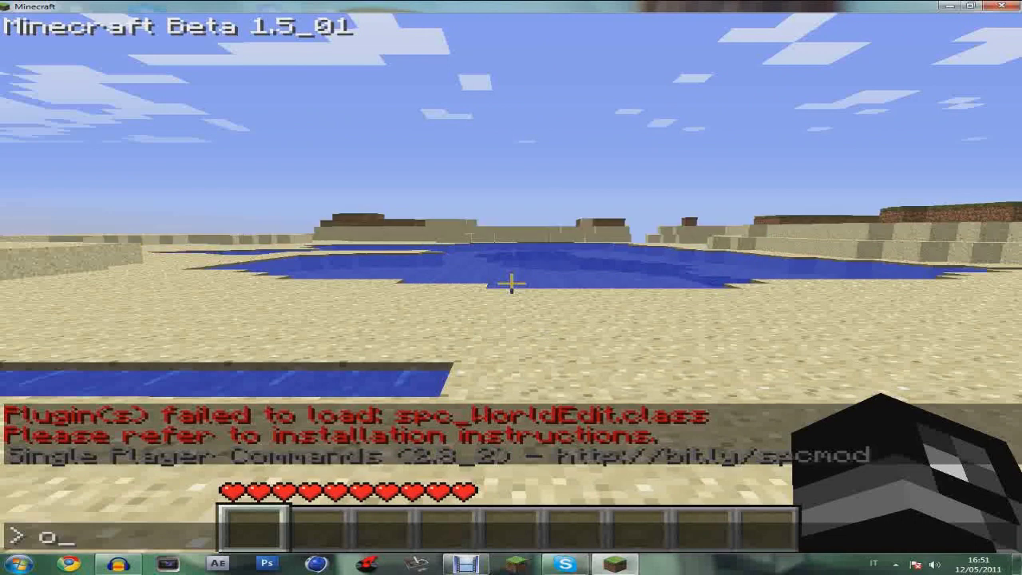
pyautogui.press('Escape')
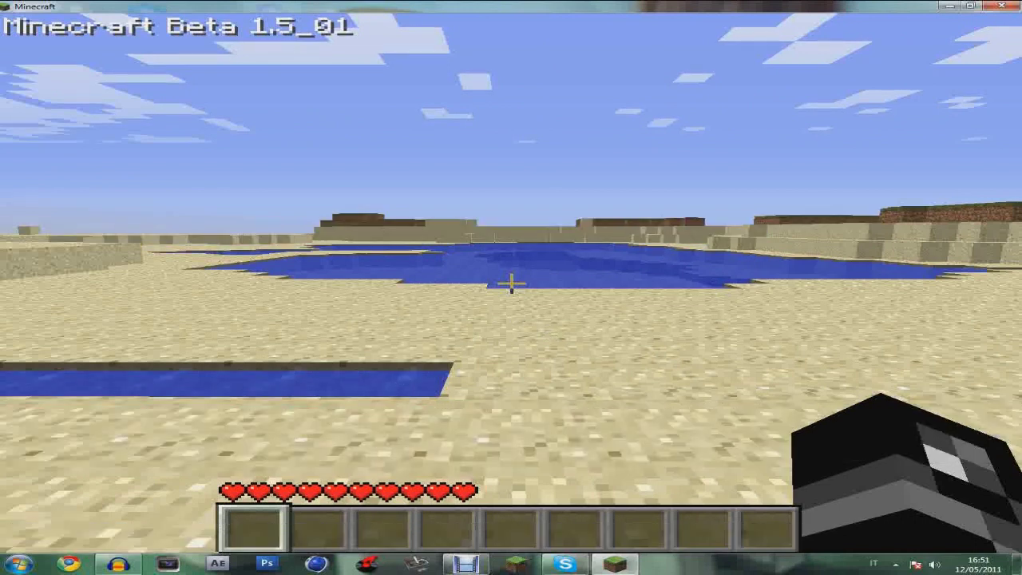
pyautogui.press('f')
# Walk toward the sand ledge and dirt hill, then reopen the chat command line
pyautogui.press('w')
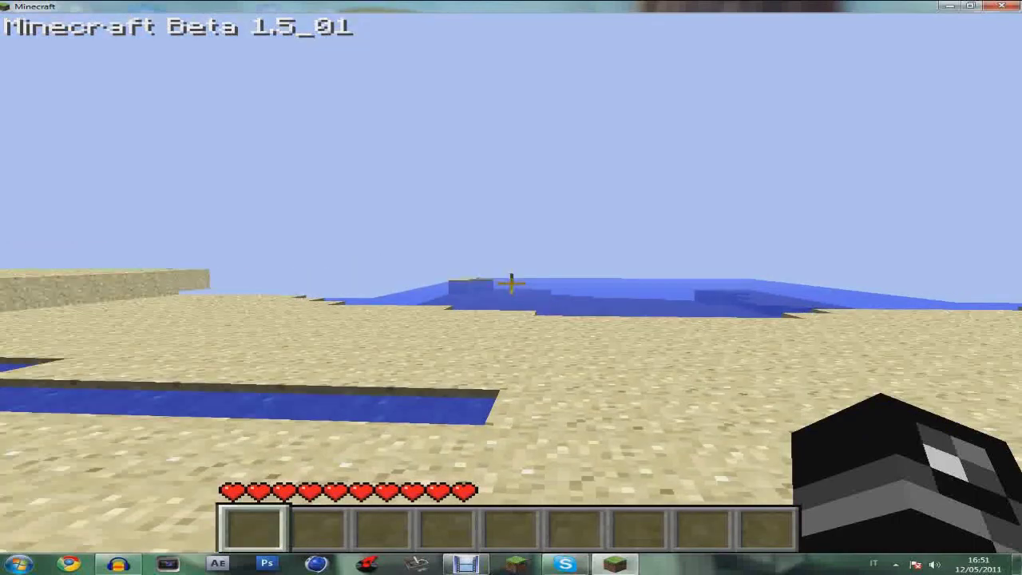
pyautogui.press('w')
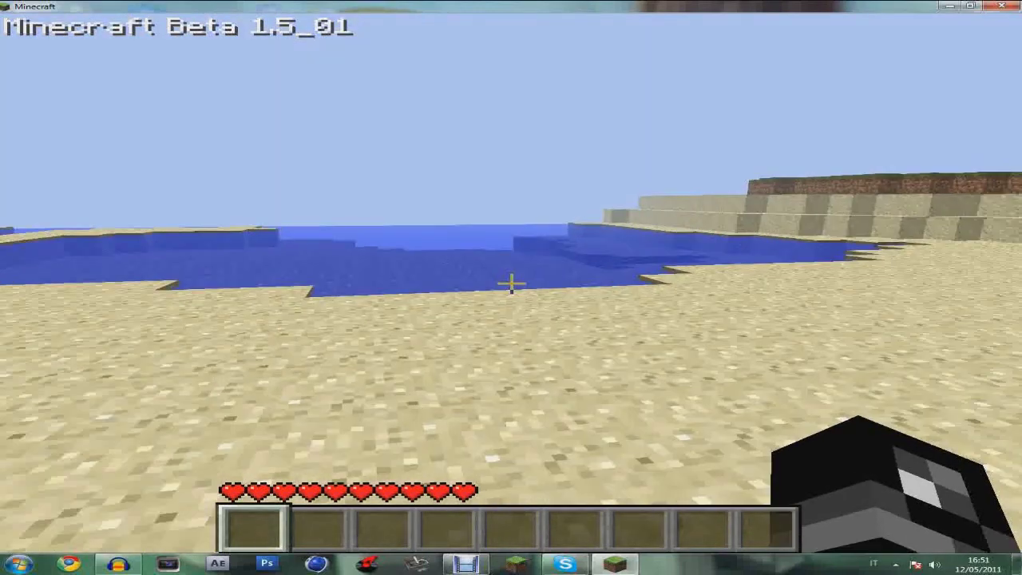
pyautogui.write('t')
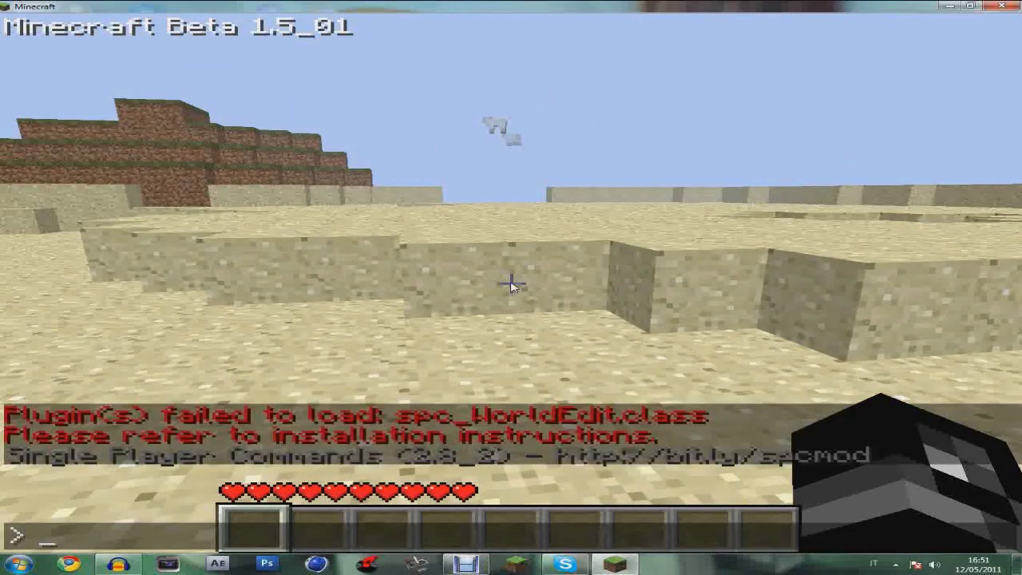
pyautogui.write('spaen')
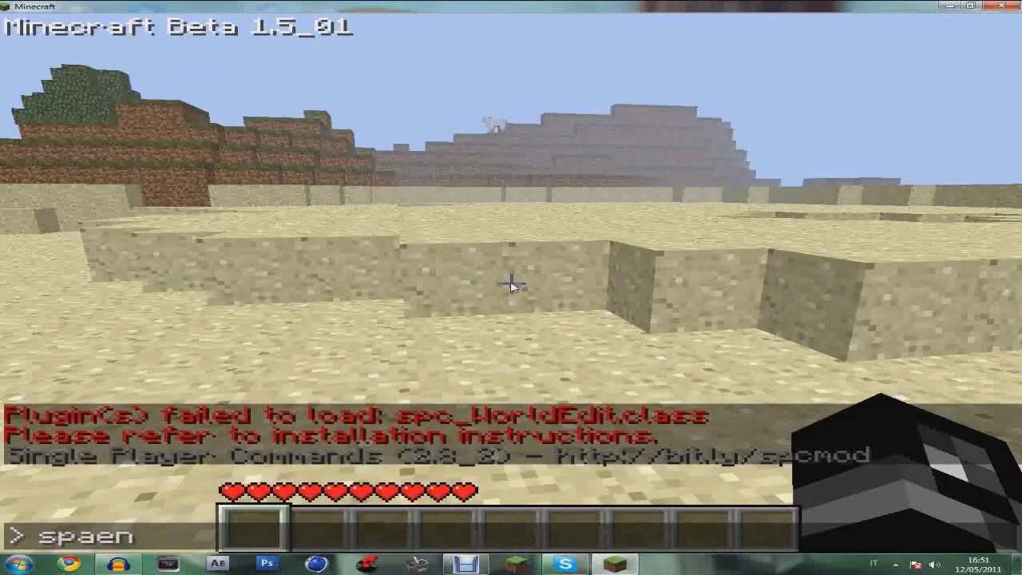